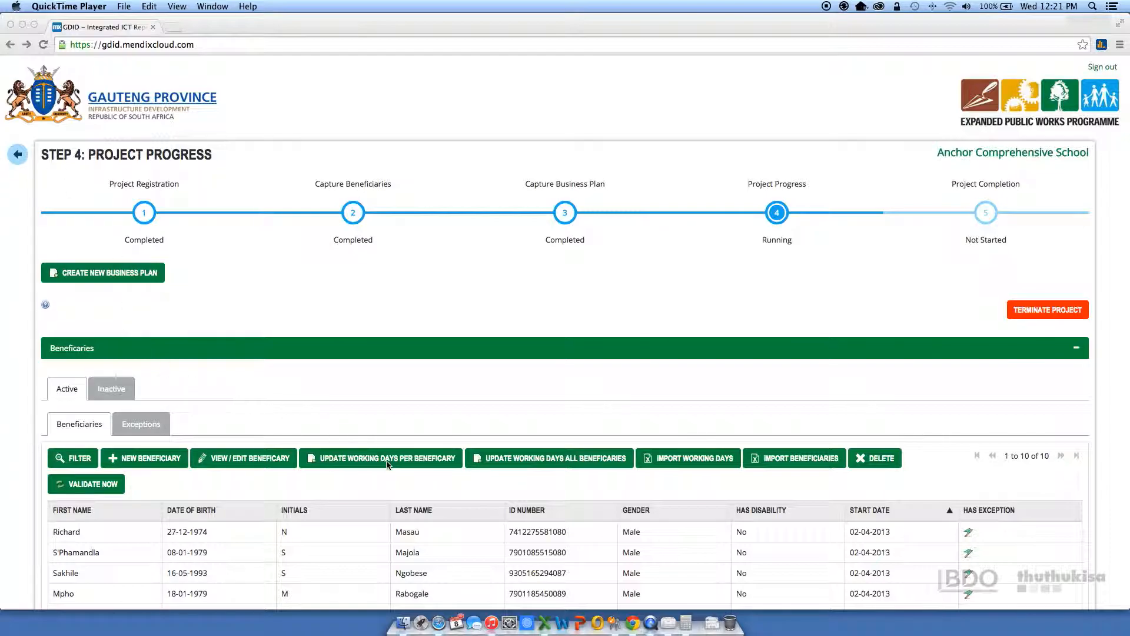
Step: View the working days update form for the first listed beneficiary, then close it without saving
scroll(248, 522, down, 5)
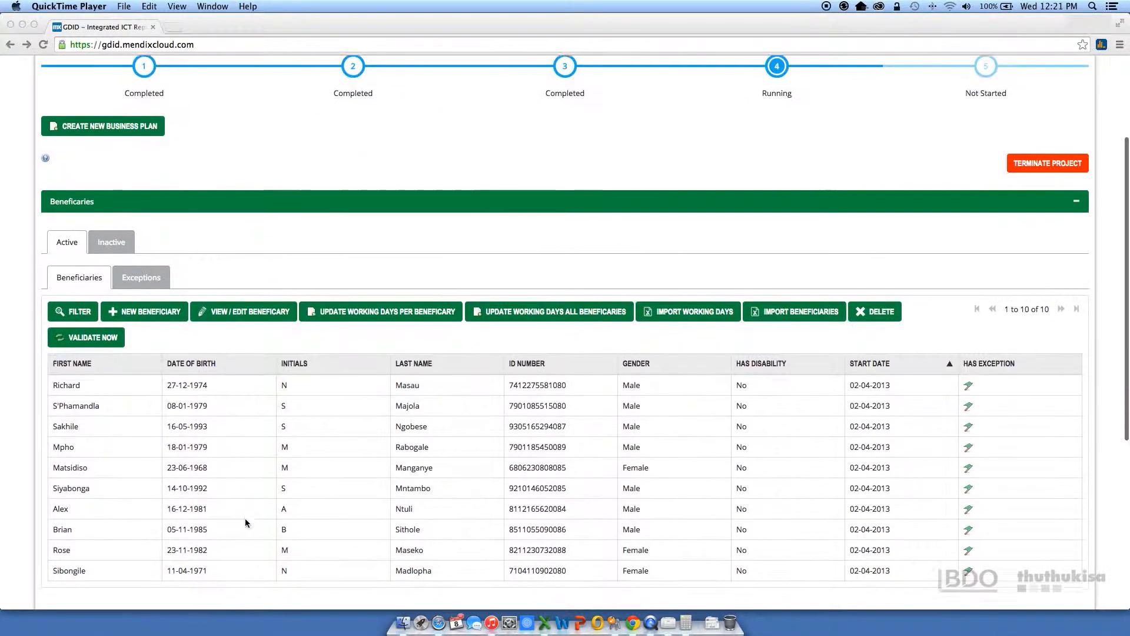
click(246, 354)
click(206, 357)
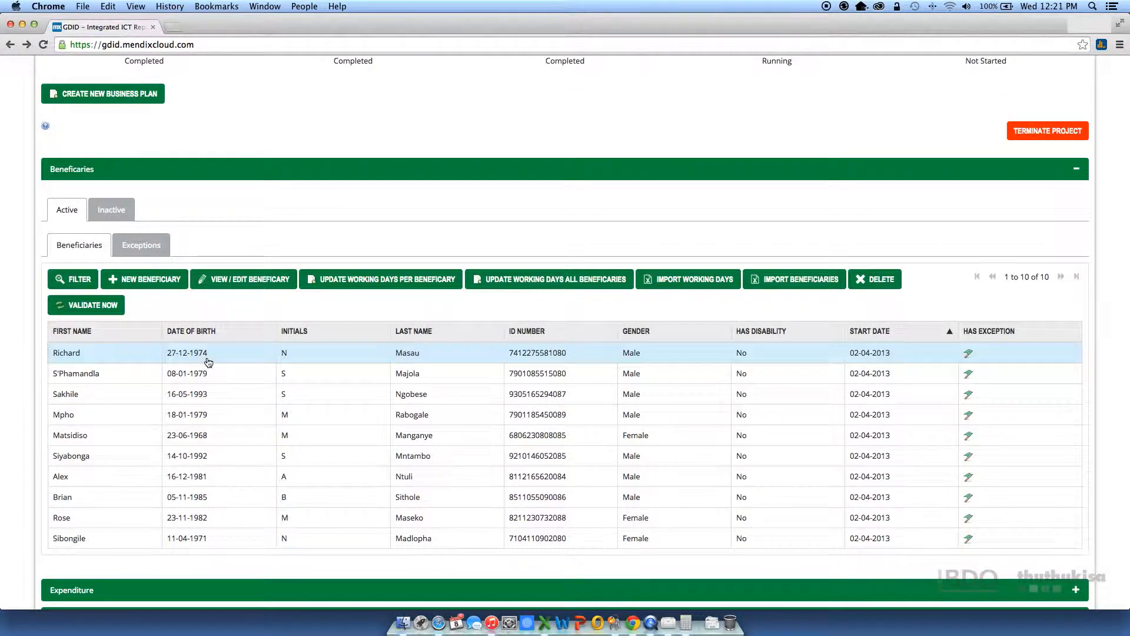
click(382, 278)
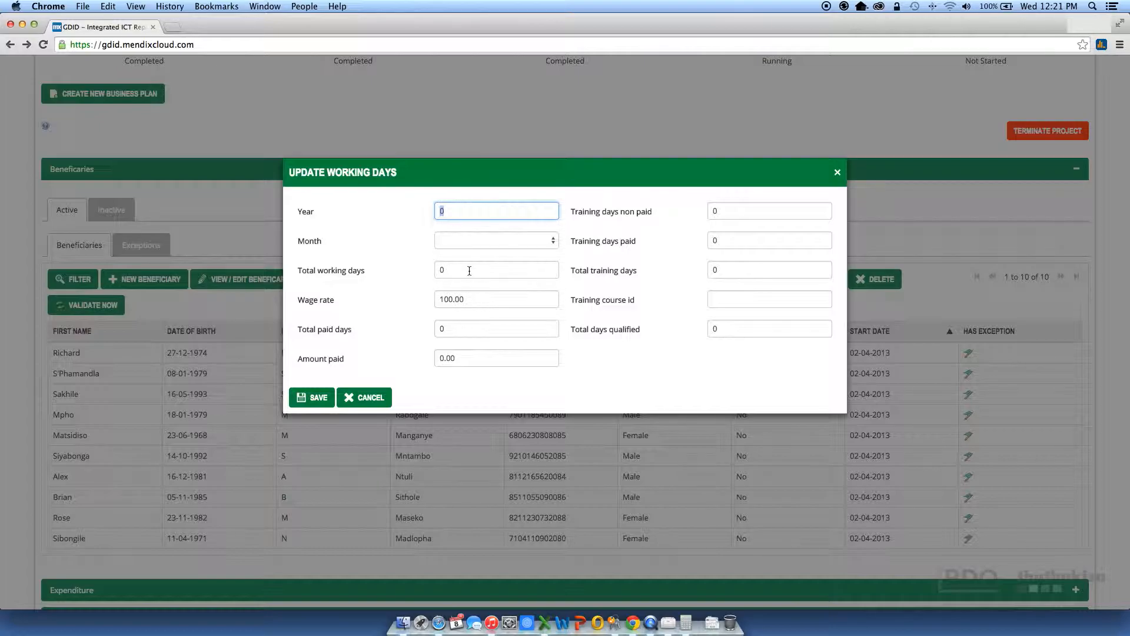
click(451, 270)
key(BackSpace)
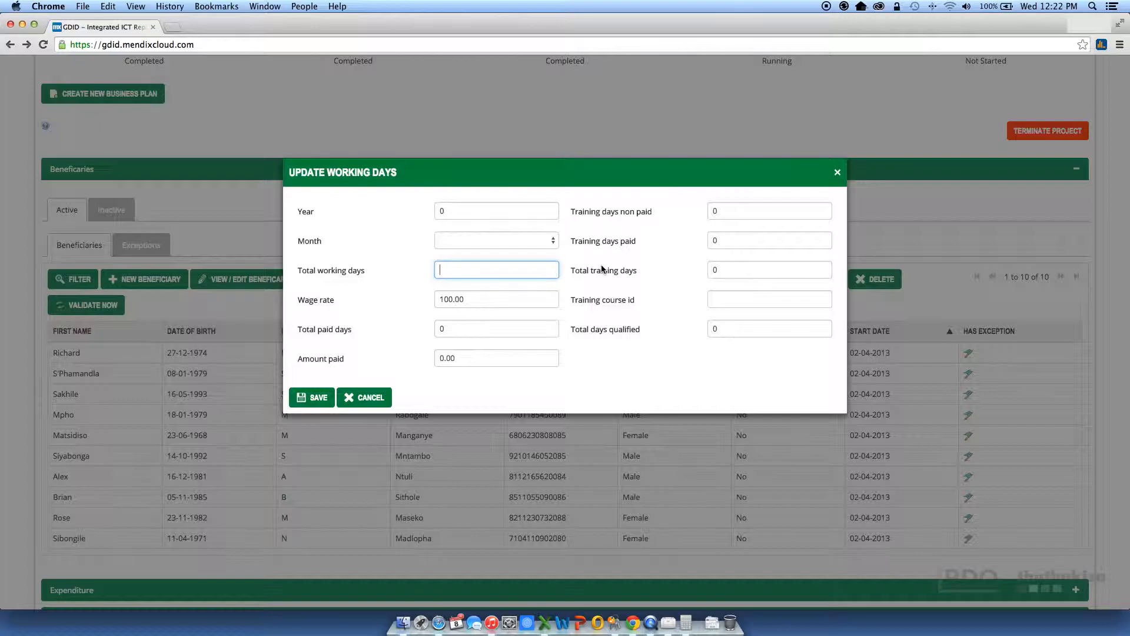
click(359, 399)
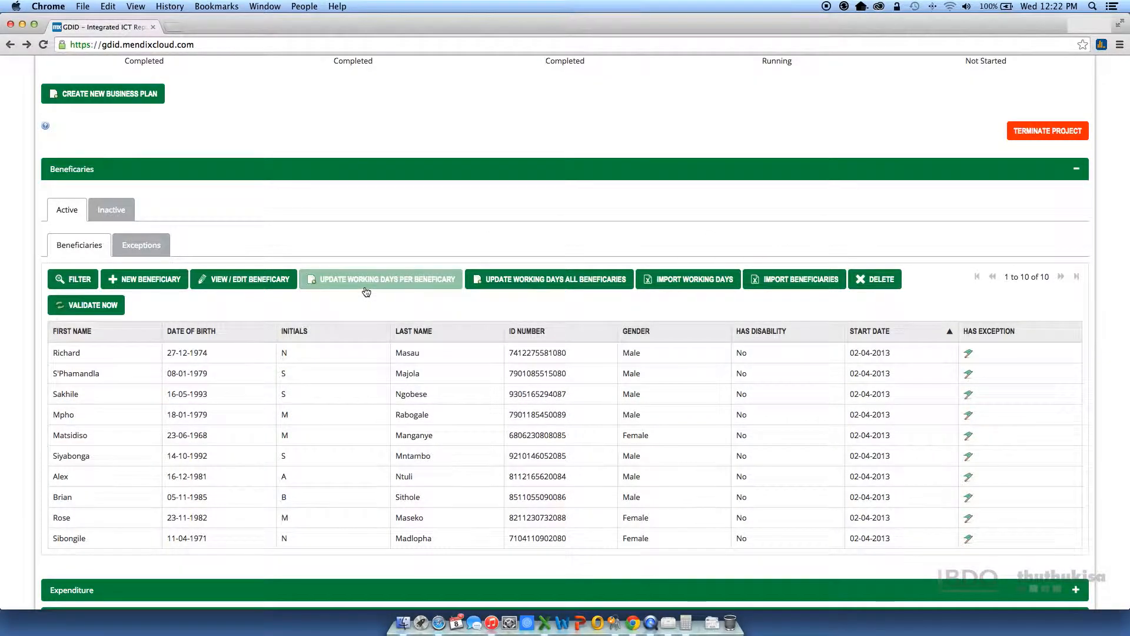
Step: Start a working days update for all beneficiaries, with year 2013 and month May
click(546, 281)
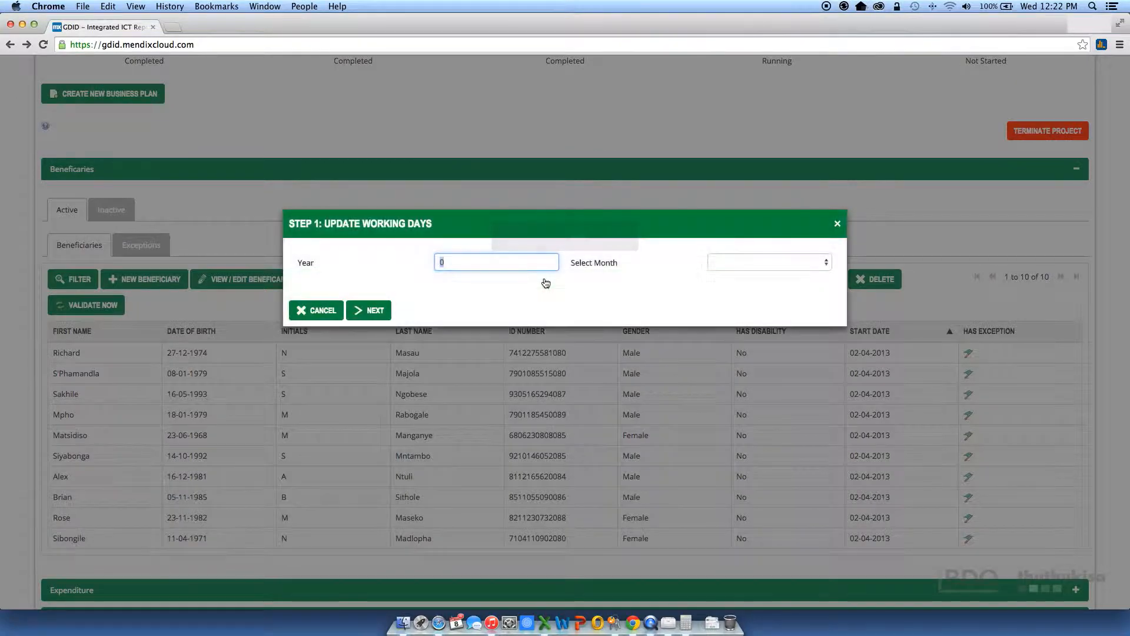
click(455, 266)
key(BackSpace)
text(2013)
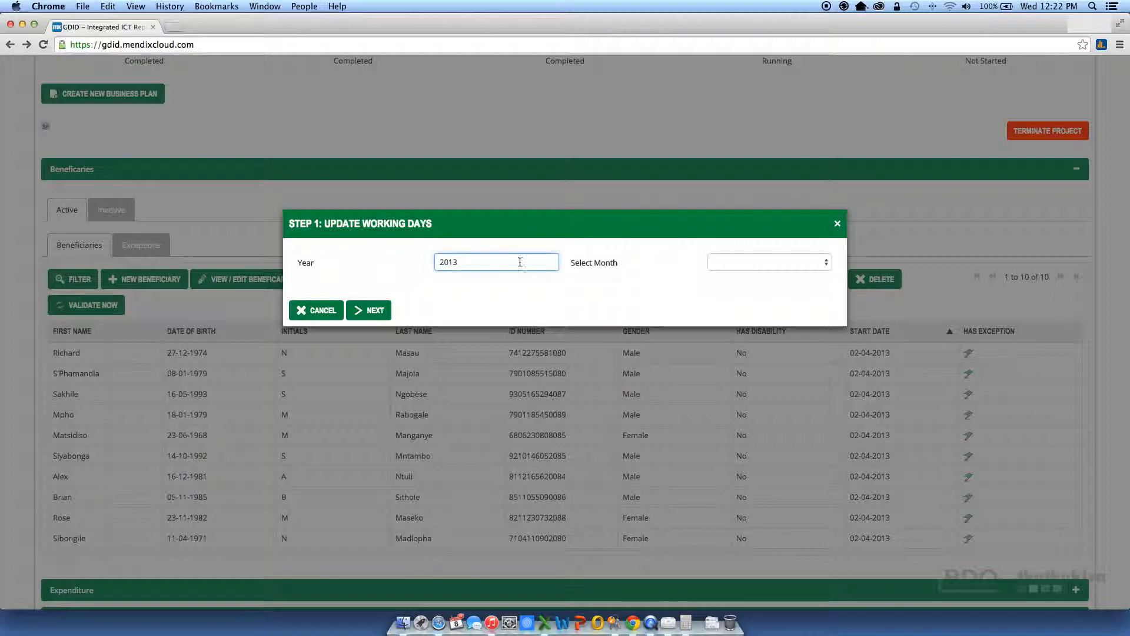
click(736, 262)
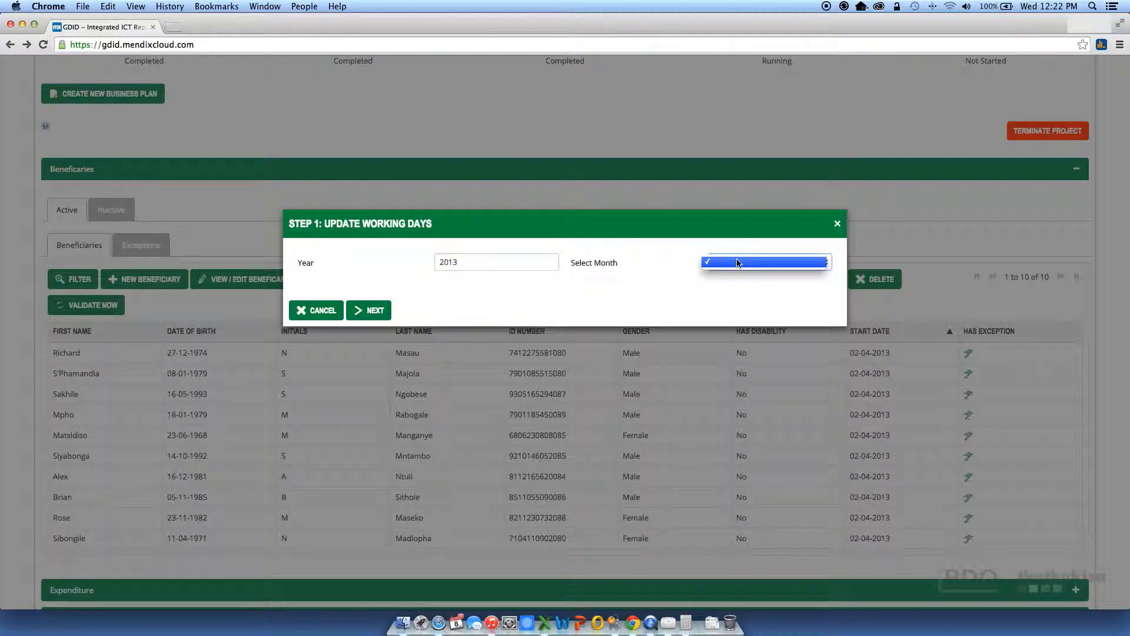
click(744, 285)
click(713, 266)
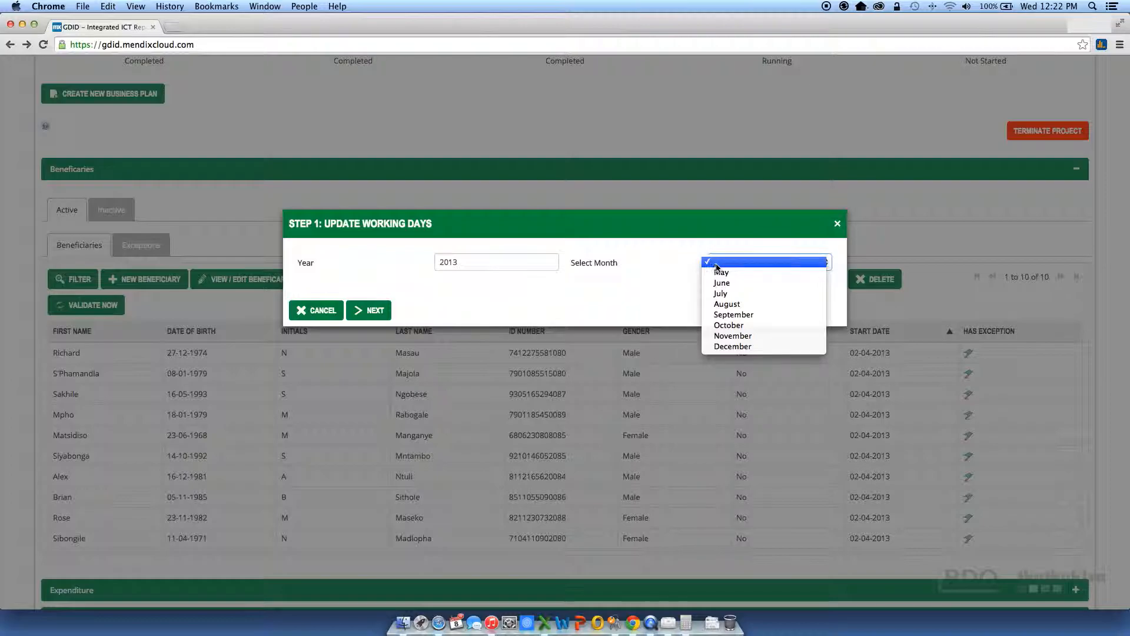
click(727, 274)
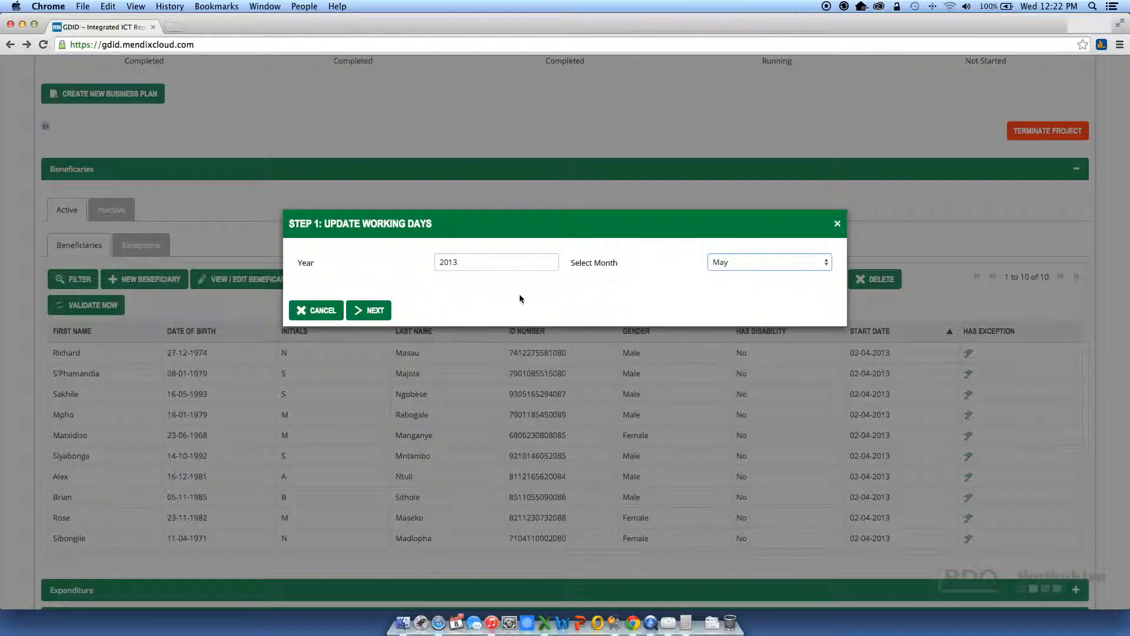
click(371, 310)
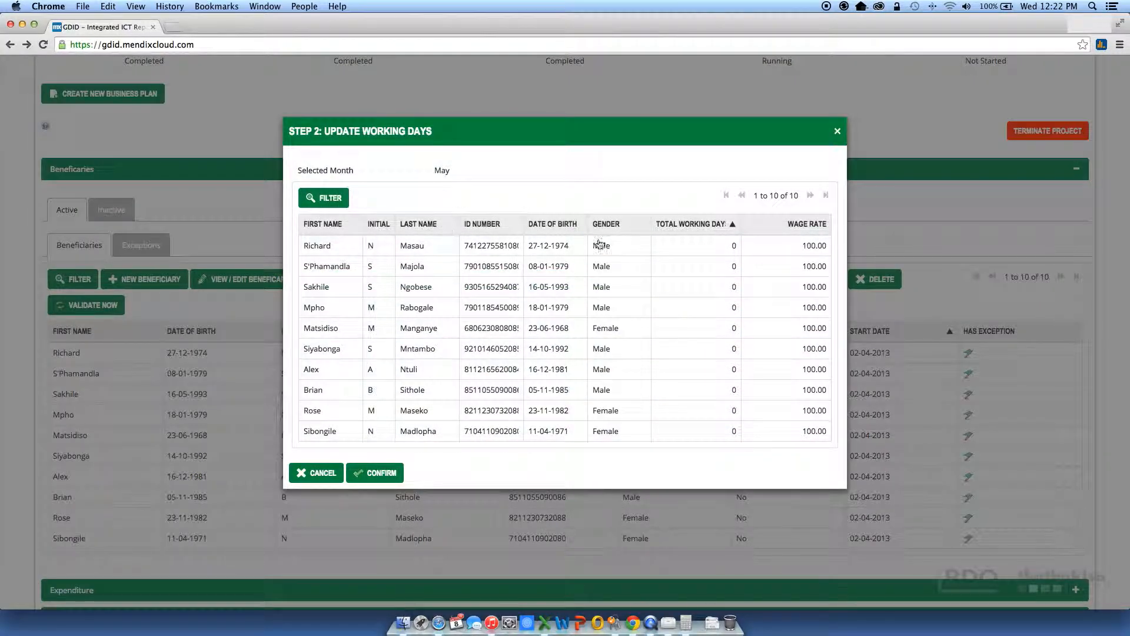
Step: Open the total working days entries of the first four beneficiaries for editing, then cancel the update
click(720, 246)
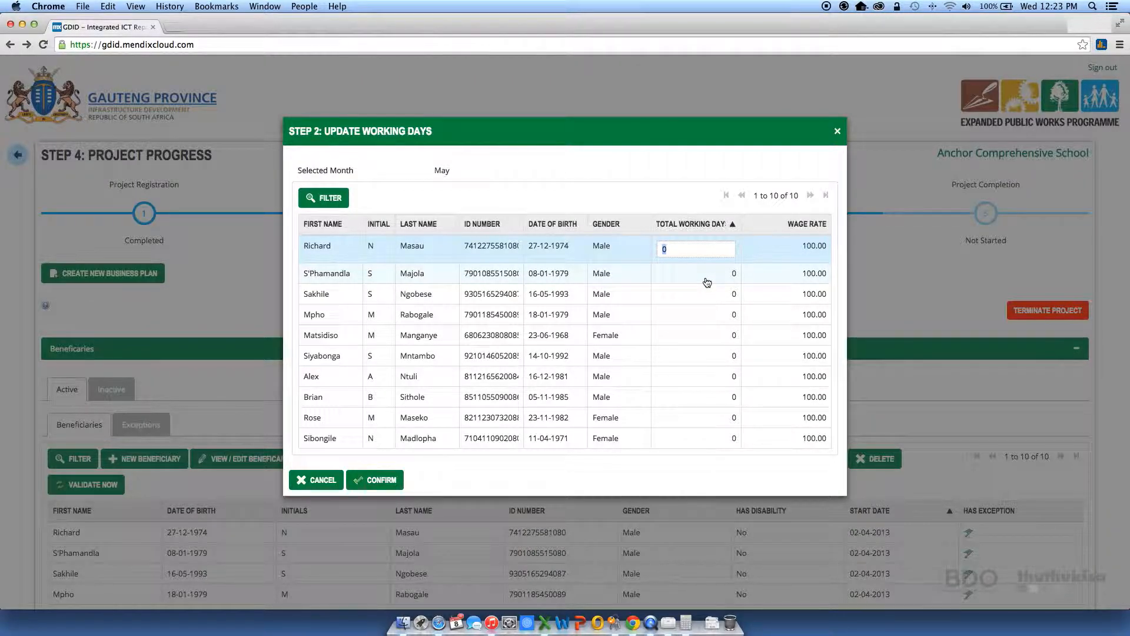
click(707, 282)
click(696, 300)
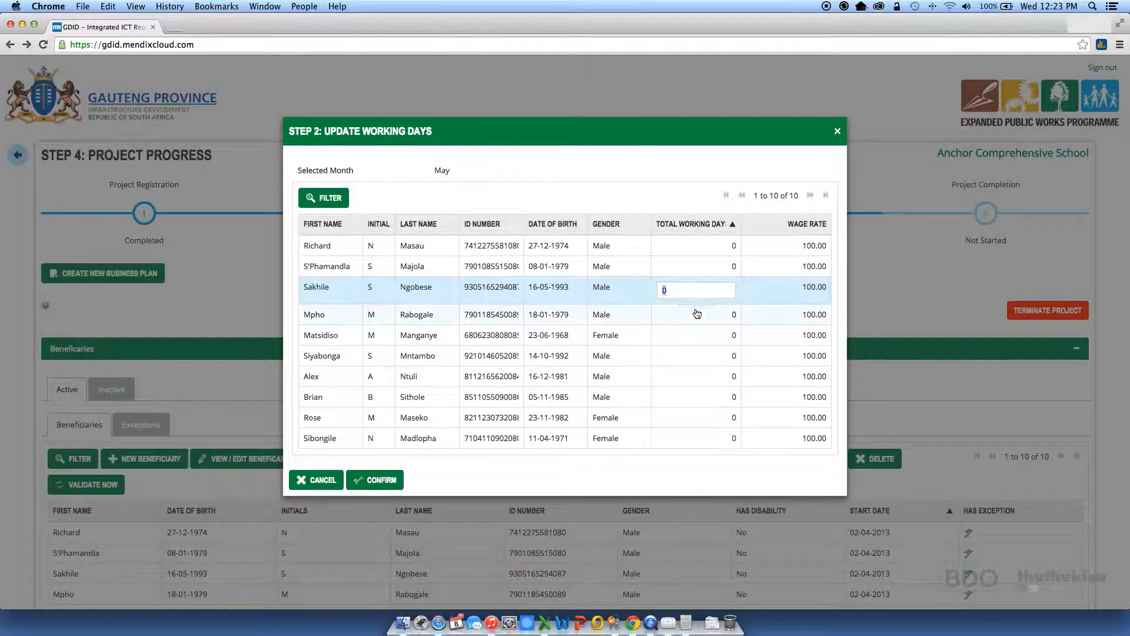
click(697, 318)
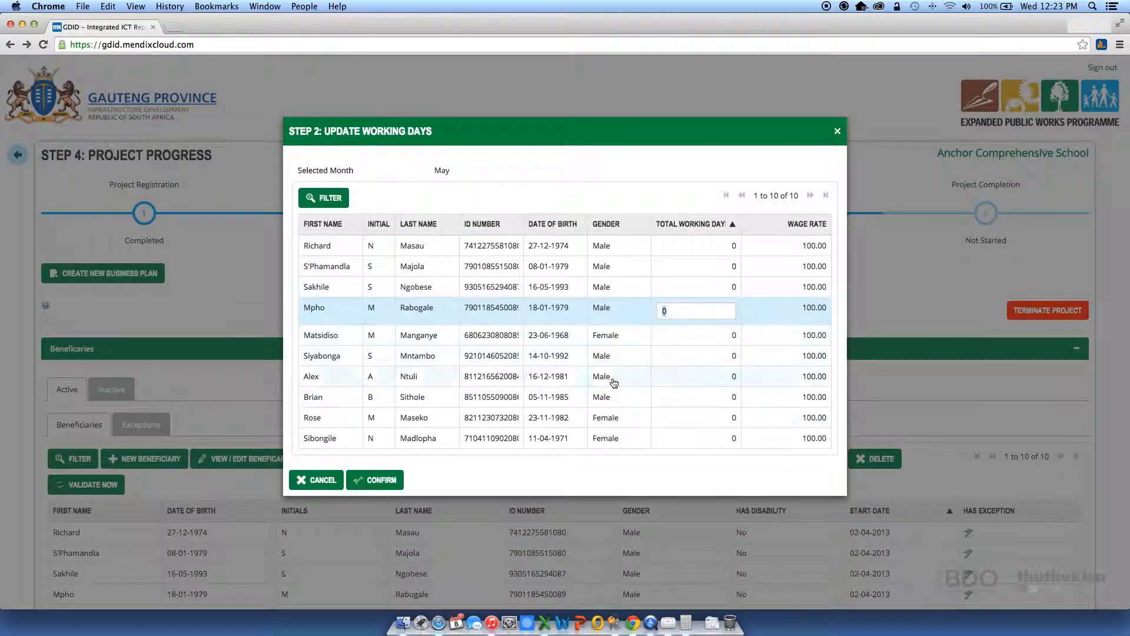
click(316, 481)
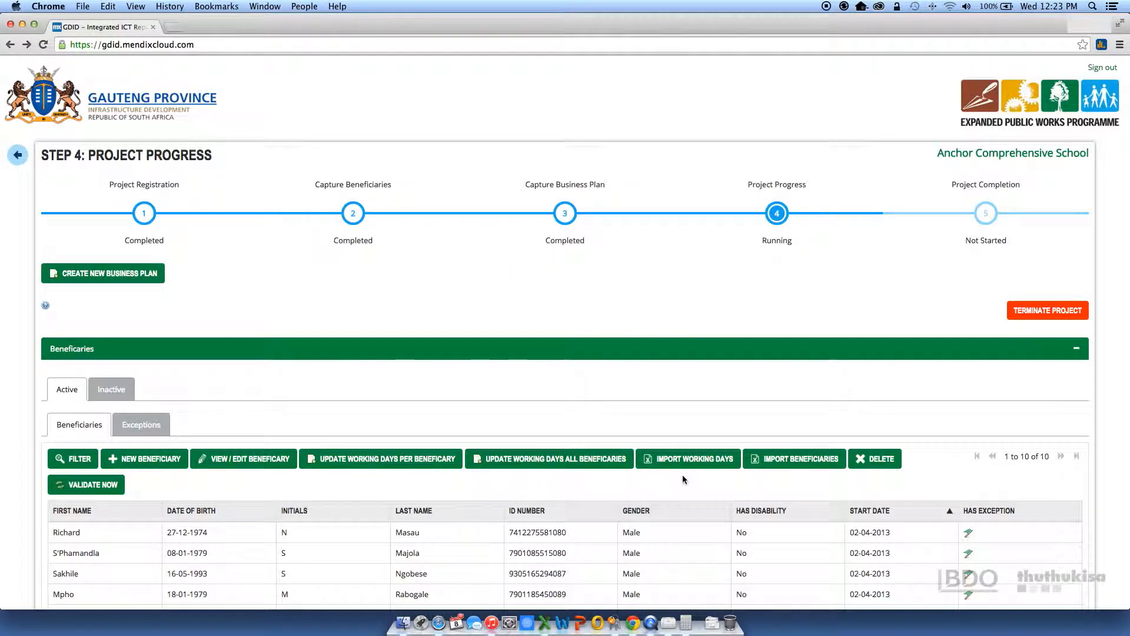
Step: View the Excel upload form for importing working days, then close it without importing
scroll(683, 479, down, 5)
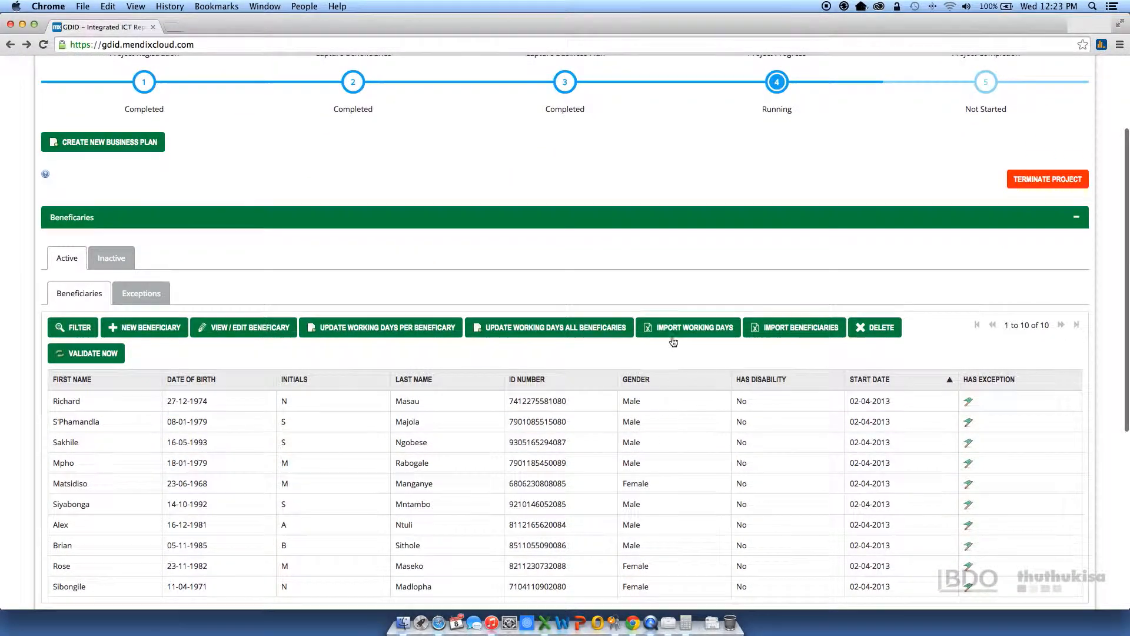
click(720, 334)
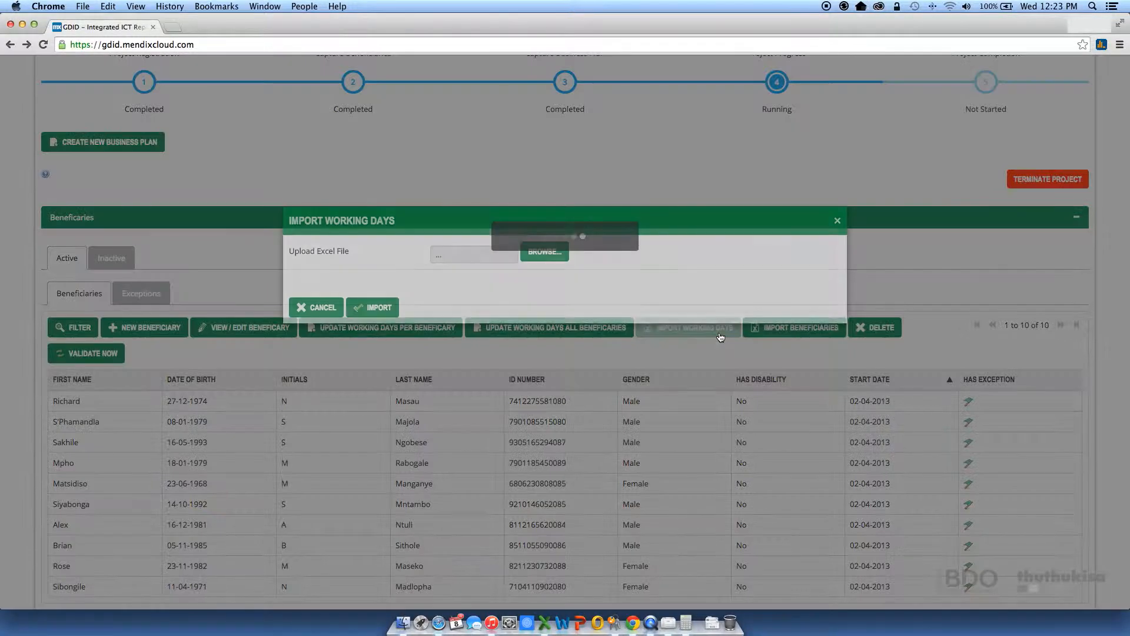
click(317, 306)
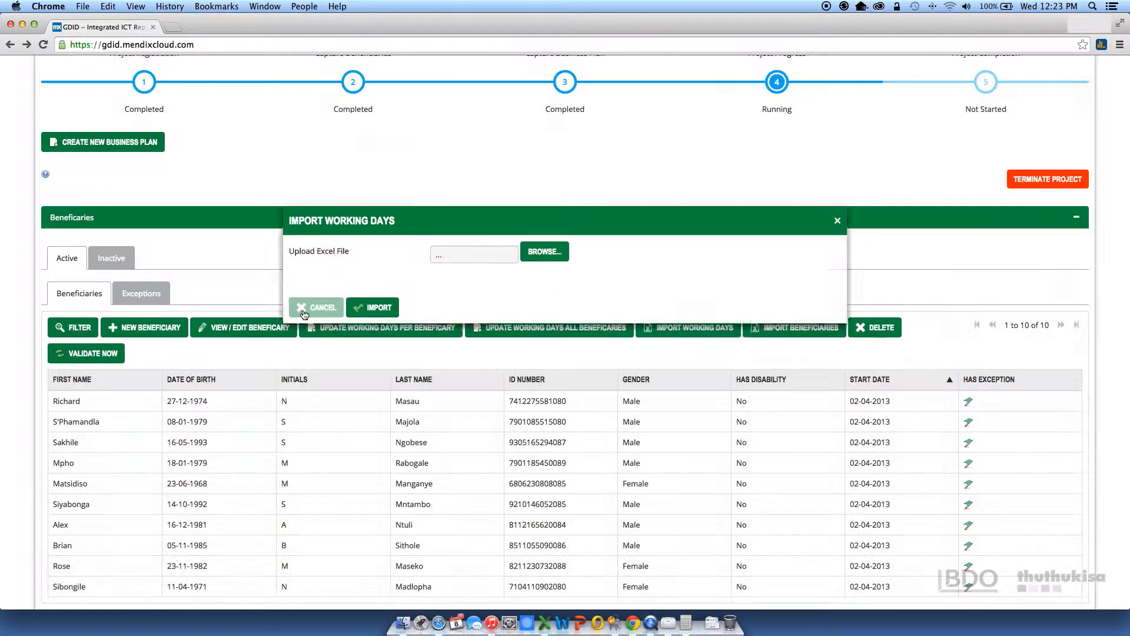
scroll(379, 415, down, 4)
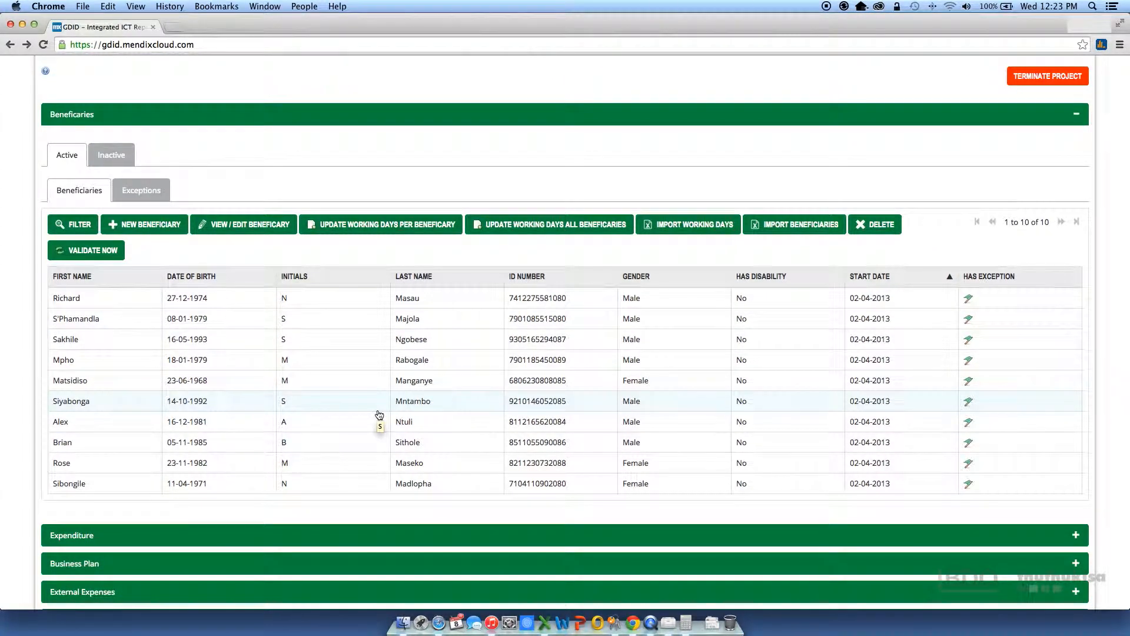
click(695, 230)
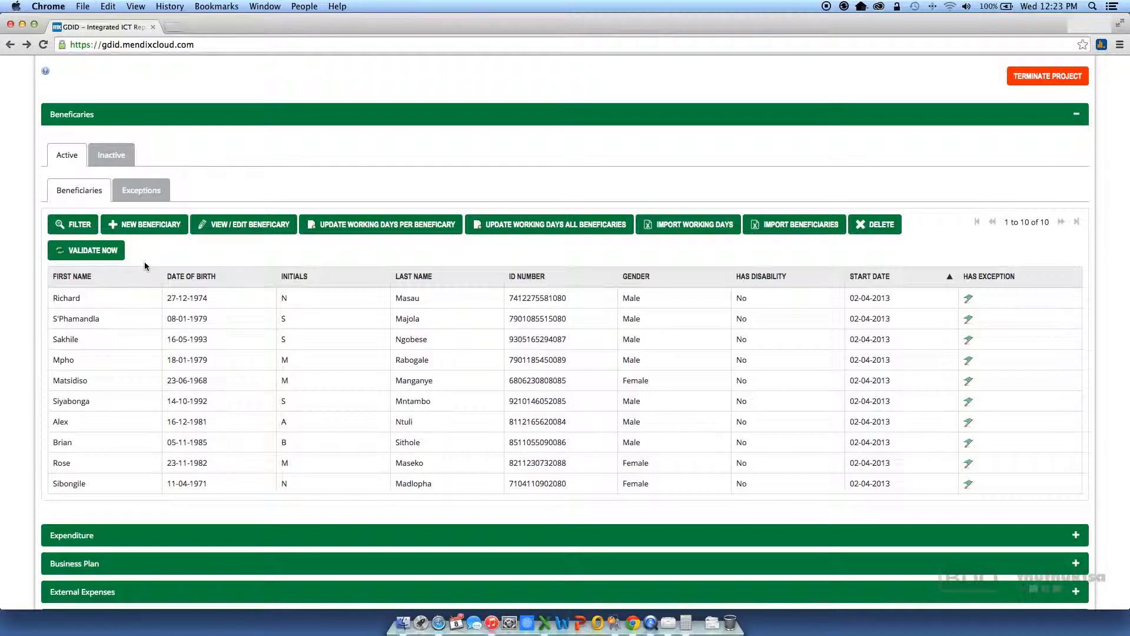
Step: View the new beneficiary form with the Create New Person option enabled, then cancel it
click(142, 228)
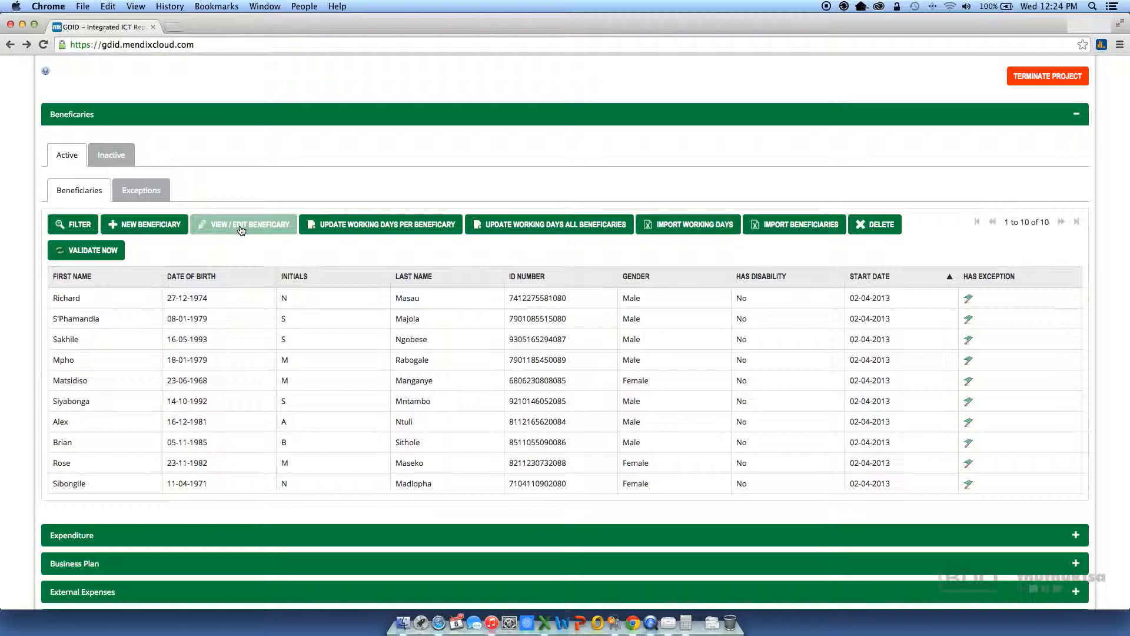
click(157, 231)
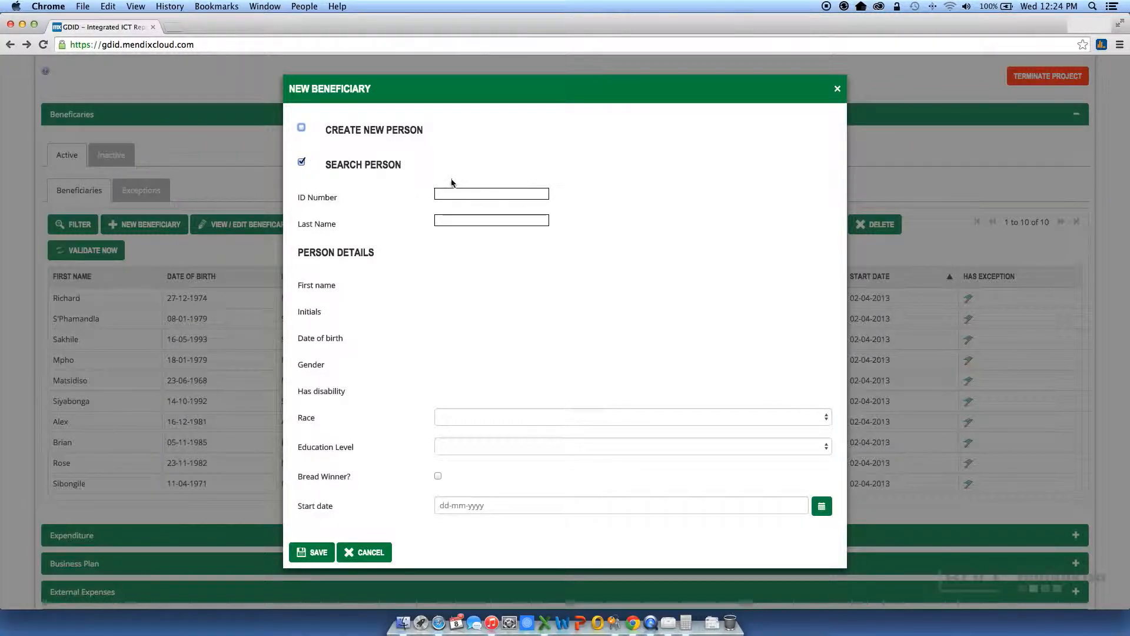
click(302, 129)
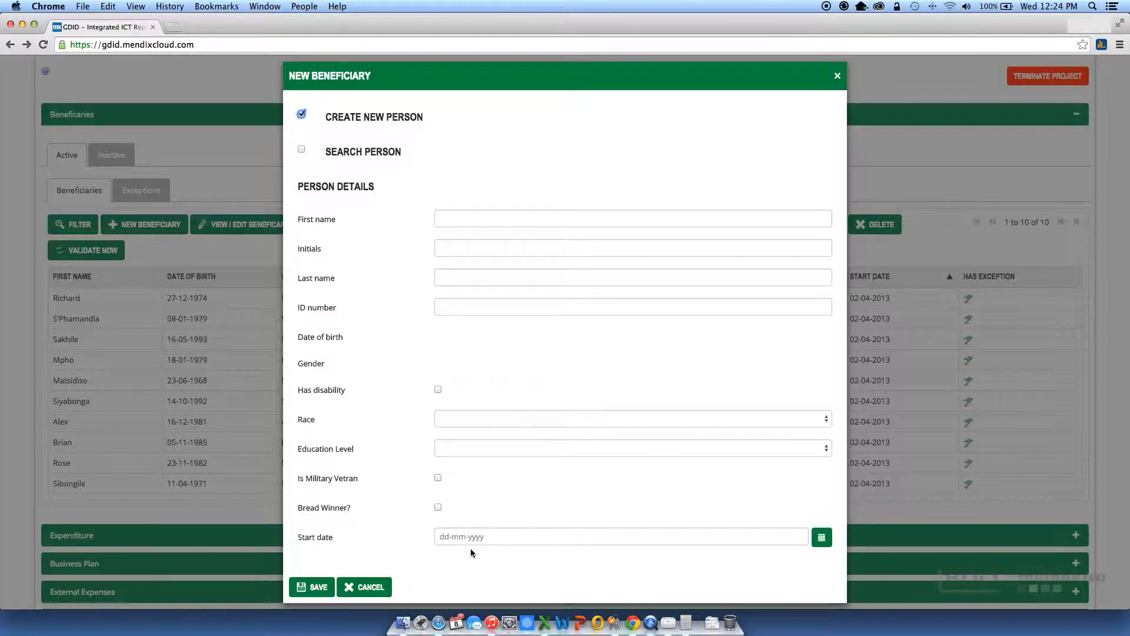
click(358, 588)
click(359, 588)
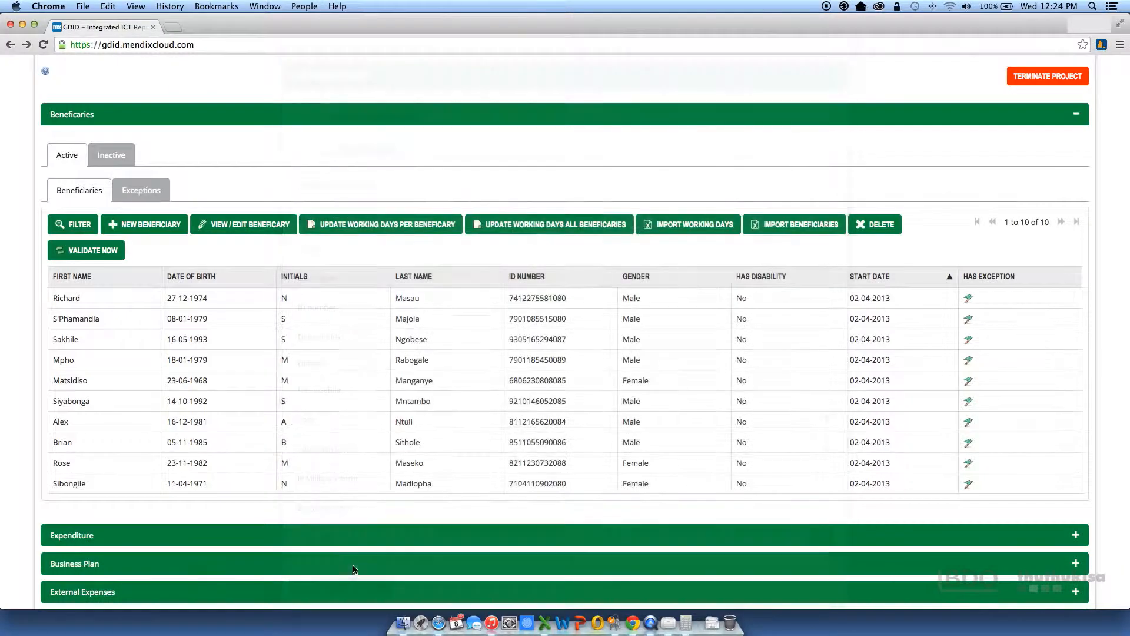
Step: View the first listed beneficiary's details and available status options, then close the record without saving
click(141, 302)
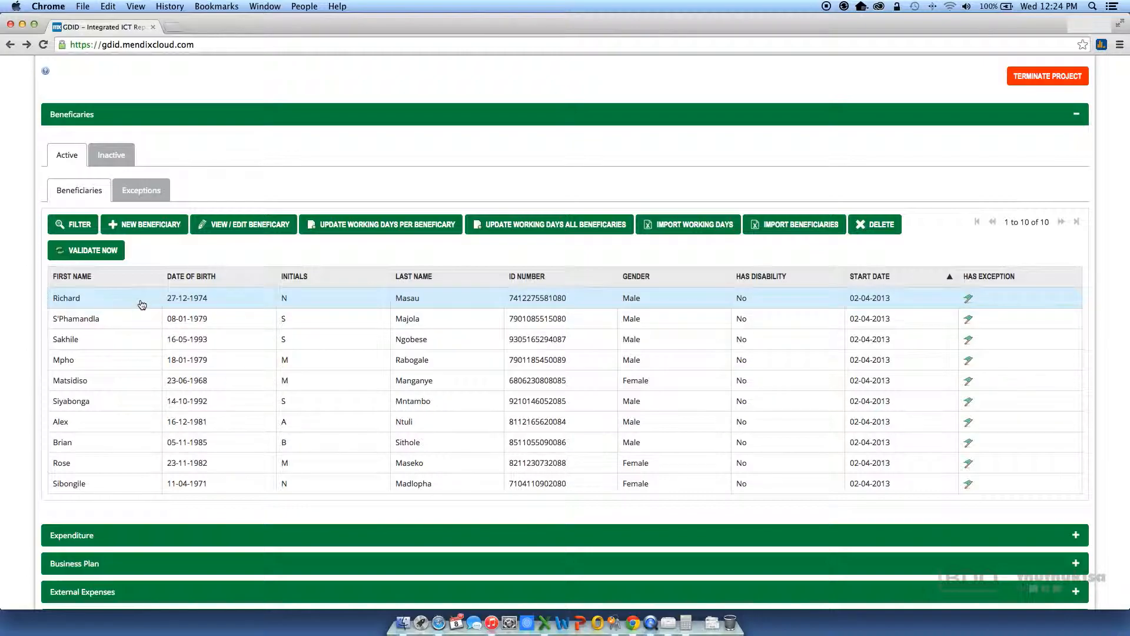
click(218, 233)
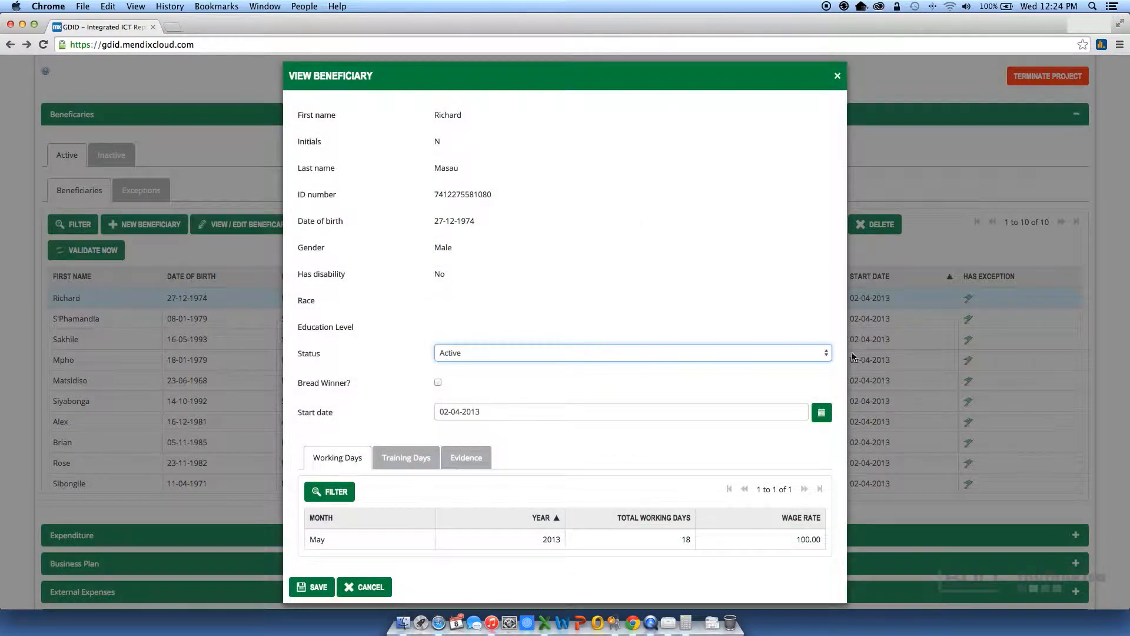
click(826, 355)
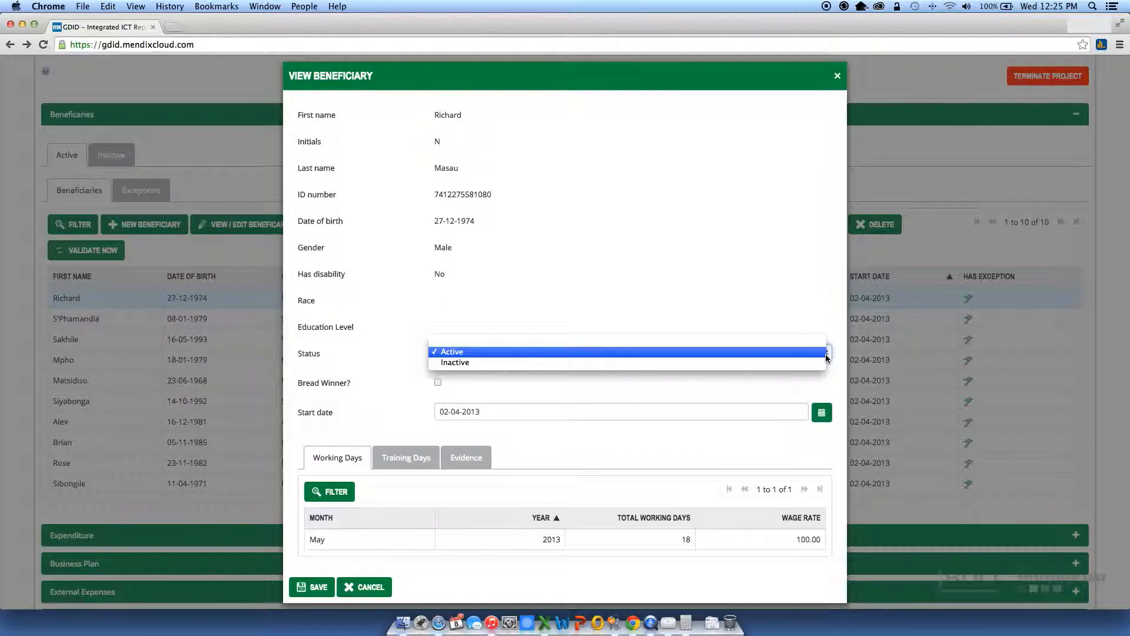
click(369, 597)
click(369, 590)
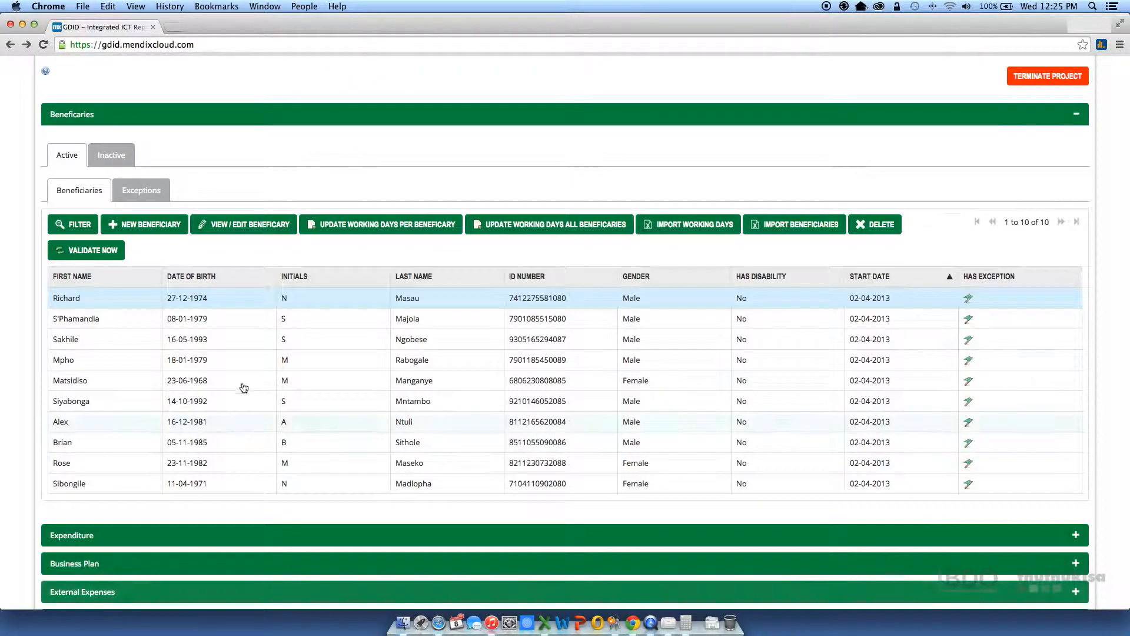
scroll(274, 350, down, 4)
scroll(274, 351, up, 3)
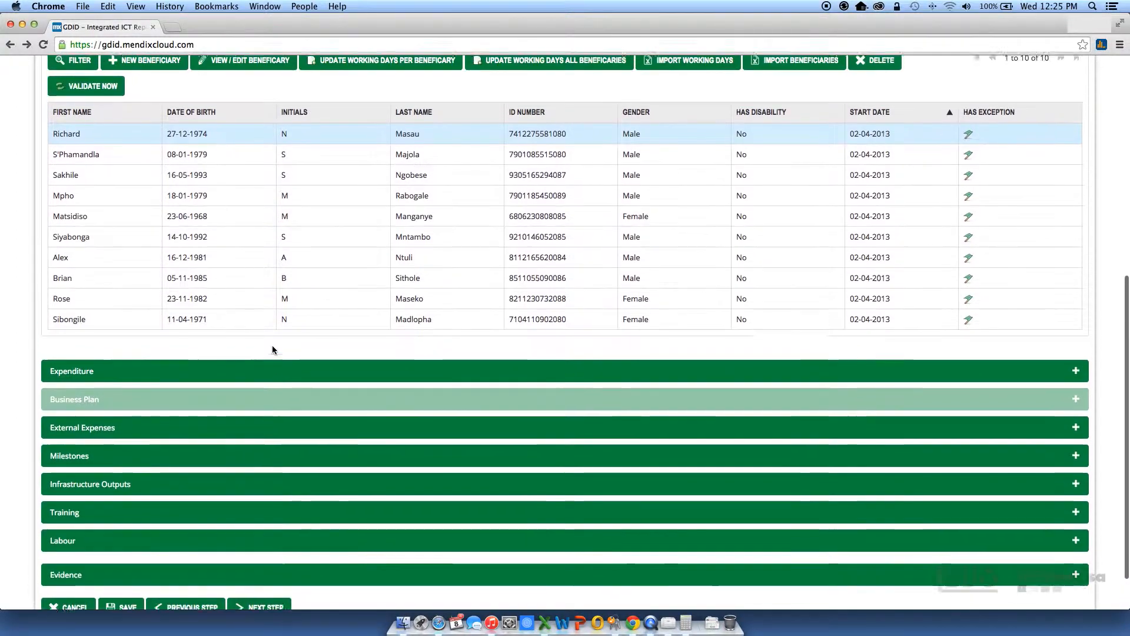
click(628, 164)
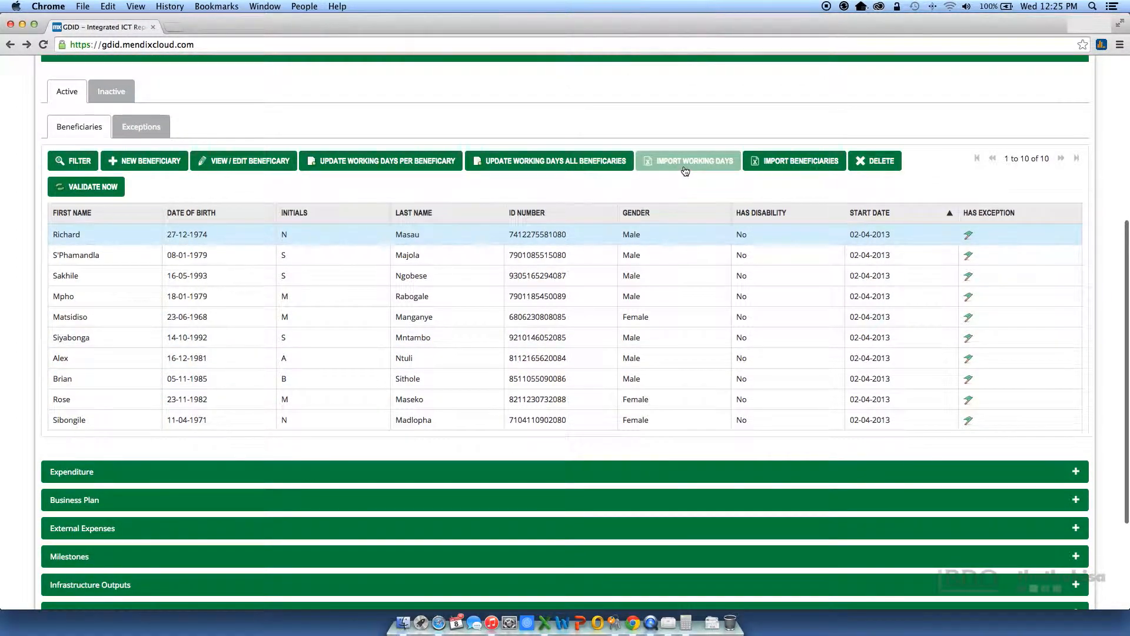
scroll(260, 116, down, 1)
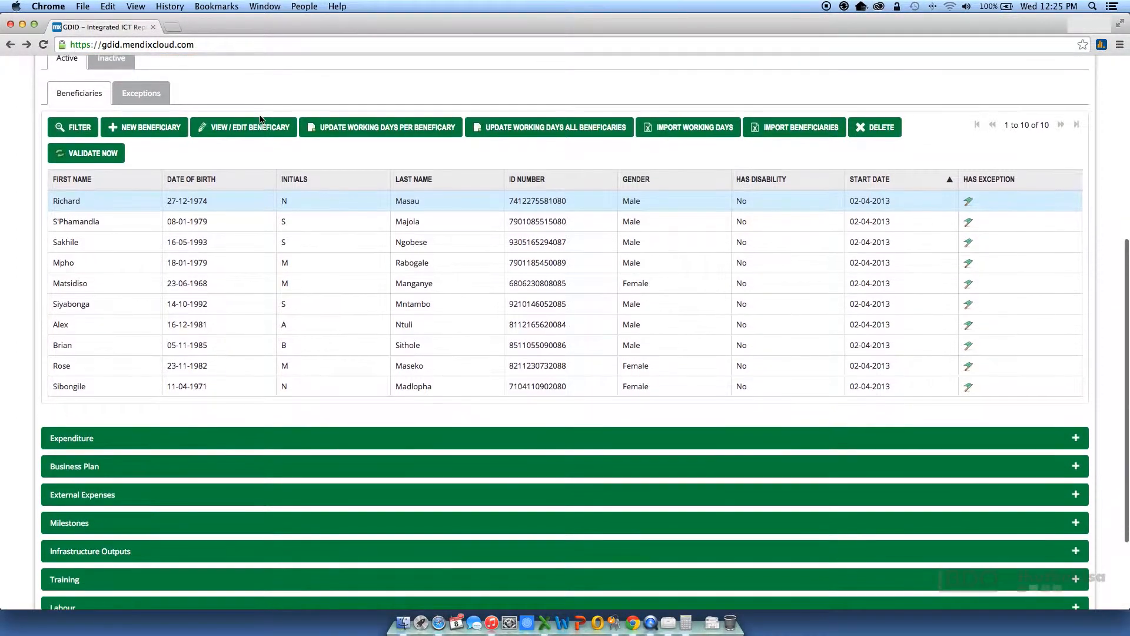
Step: Return to the home page and view the Working Day Upload template among the downloadable templates
scroll(260, 117, up, 3)
scroll(261, 121, up, 5)
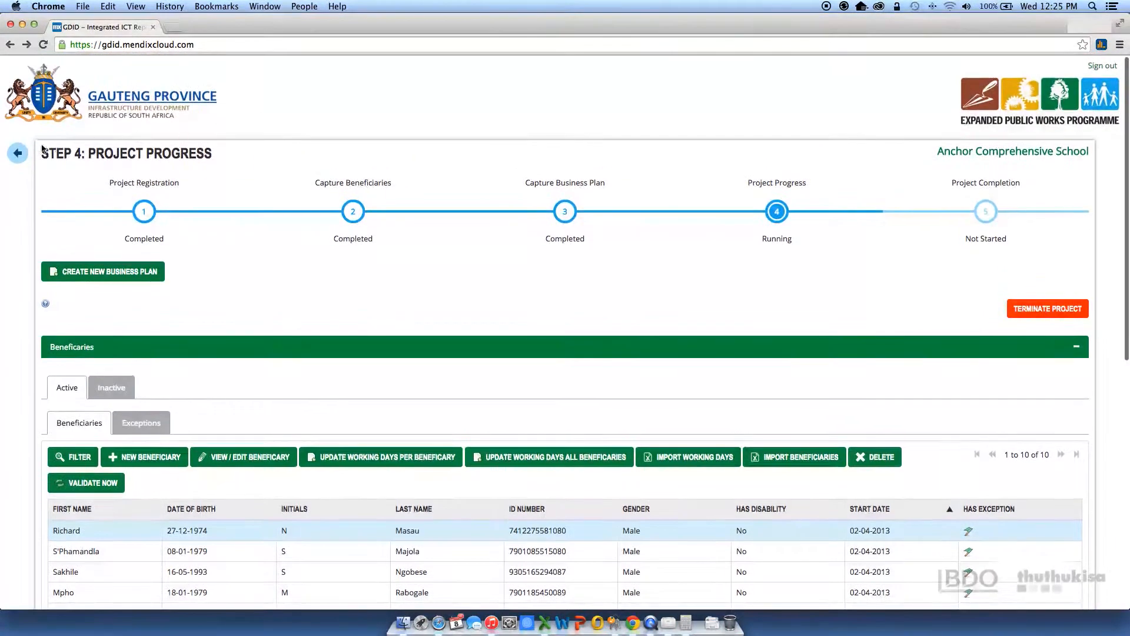
click(18, 153)
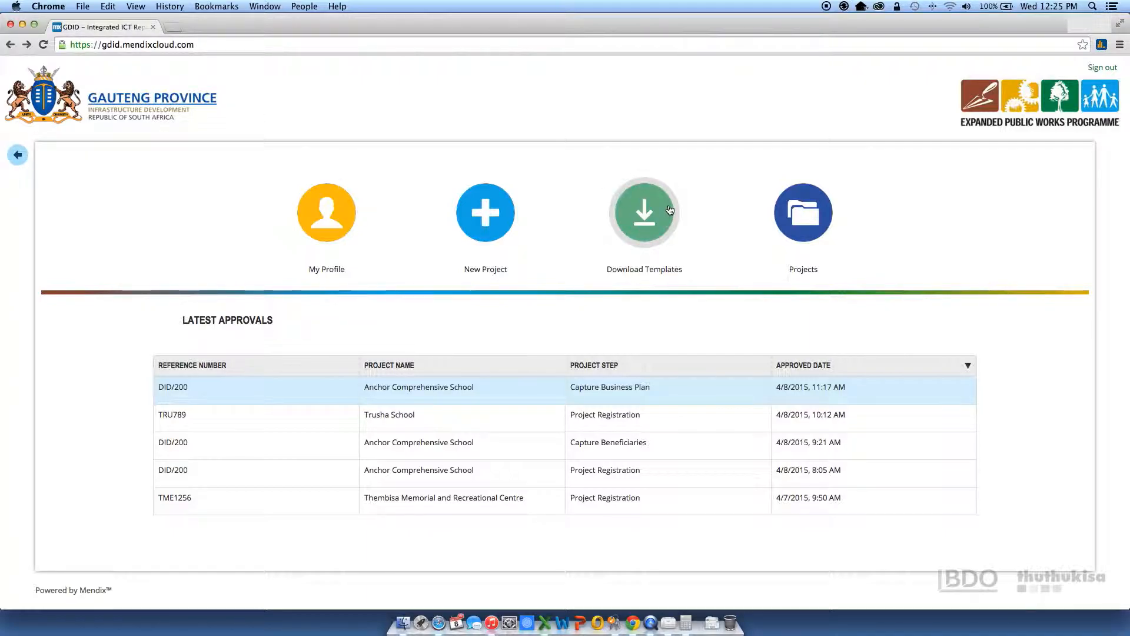
click(670, 210)
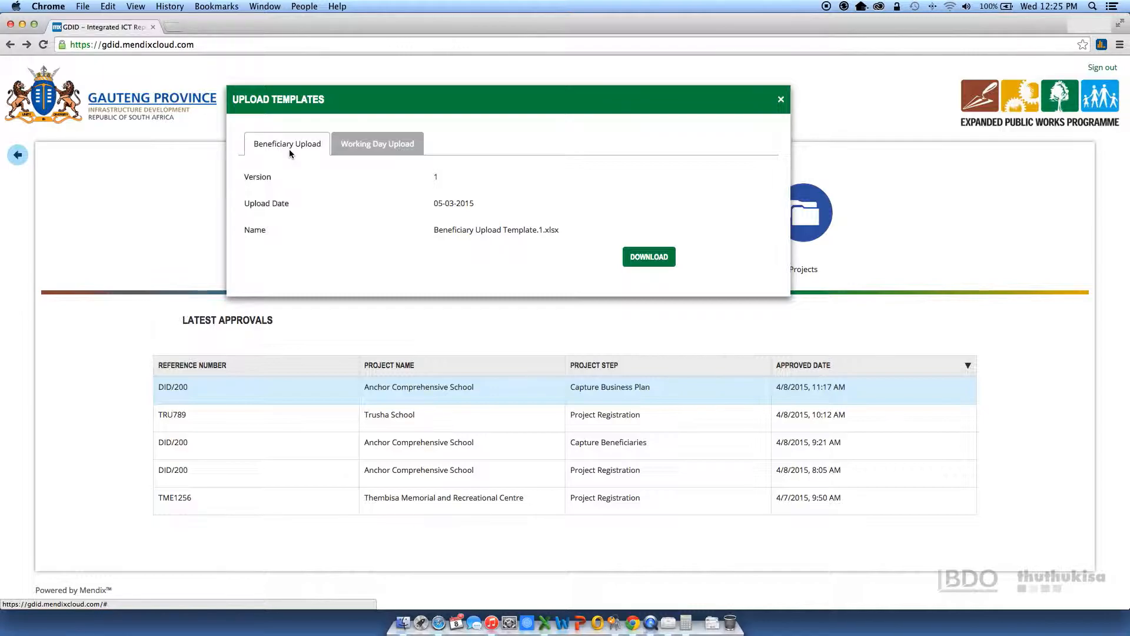
click(382, 148)
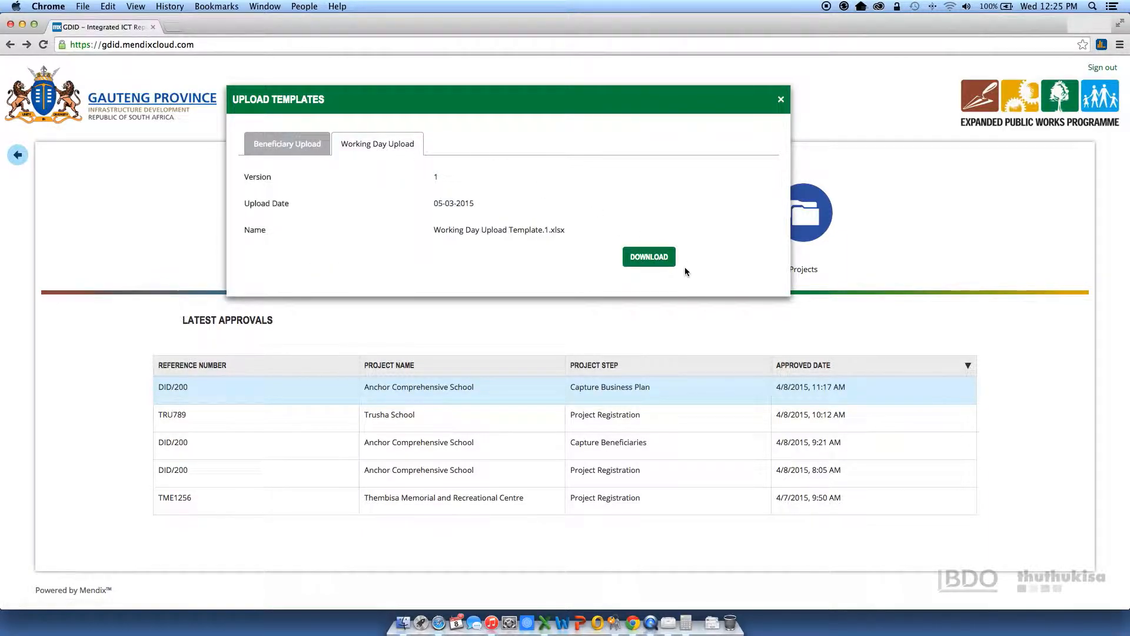
Step: Download the Working Day Upload template, open it in Excel to examine its columns and sample rows, then close the workbook
click(654, 263)
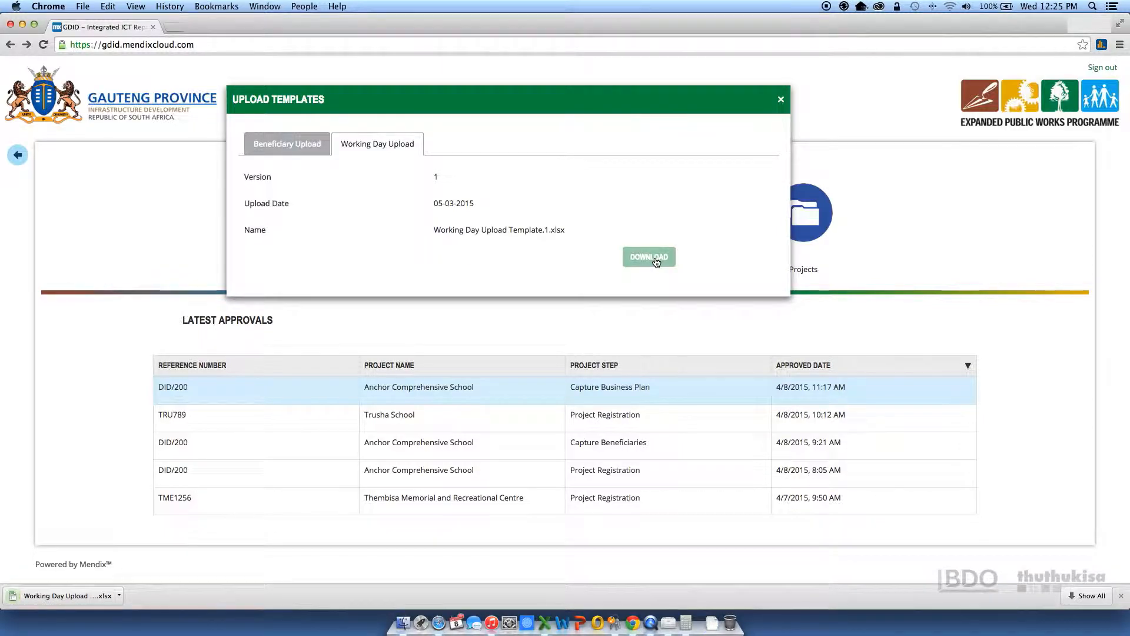
click(60, 605)
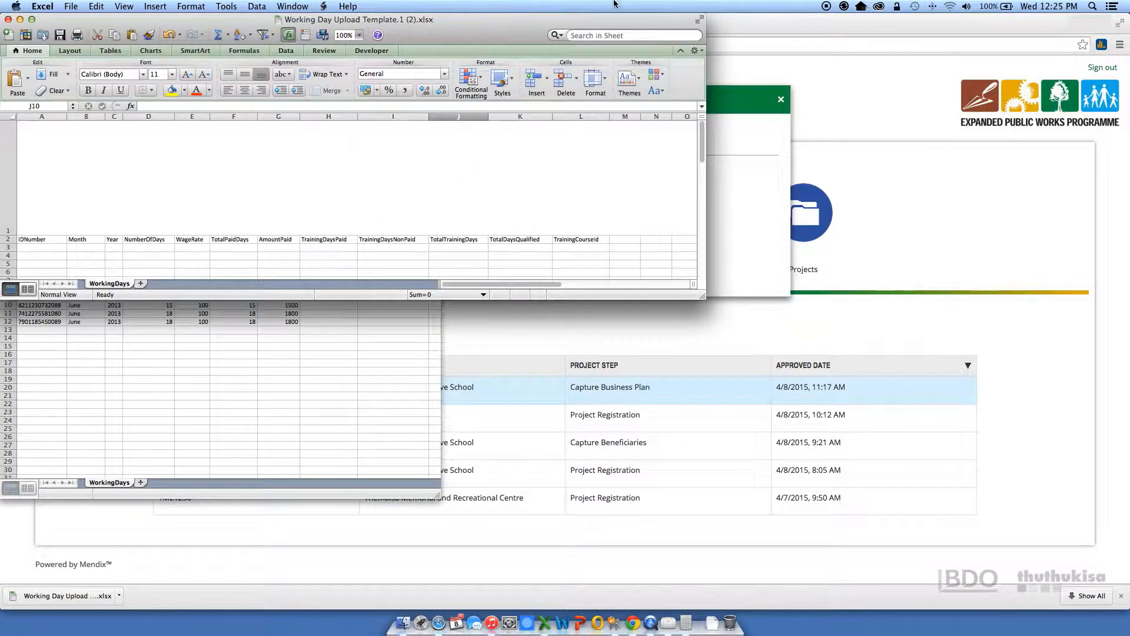
drag(694, 298, 903, 501)
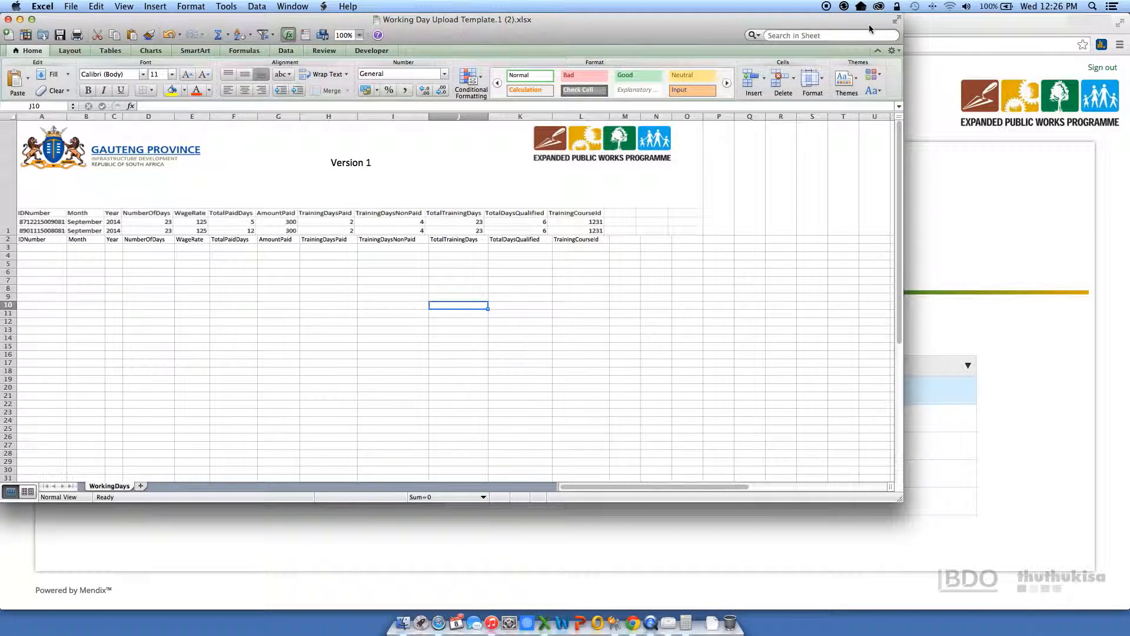
click(8, 19)
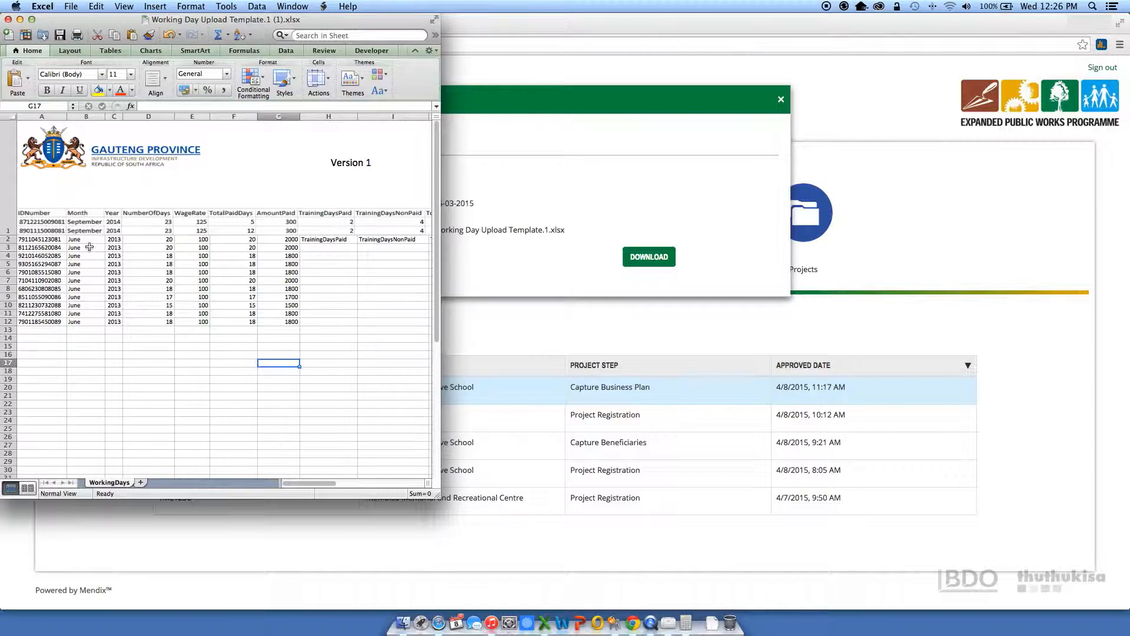
Step: Switch back to Chrome, close the upload templates, and open the Anchor Comprehensive School project from Capture Business Plan through to Project Progress
click(433, 525)
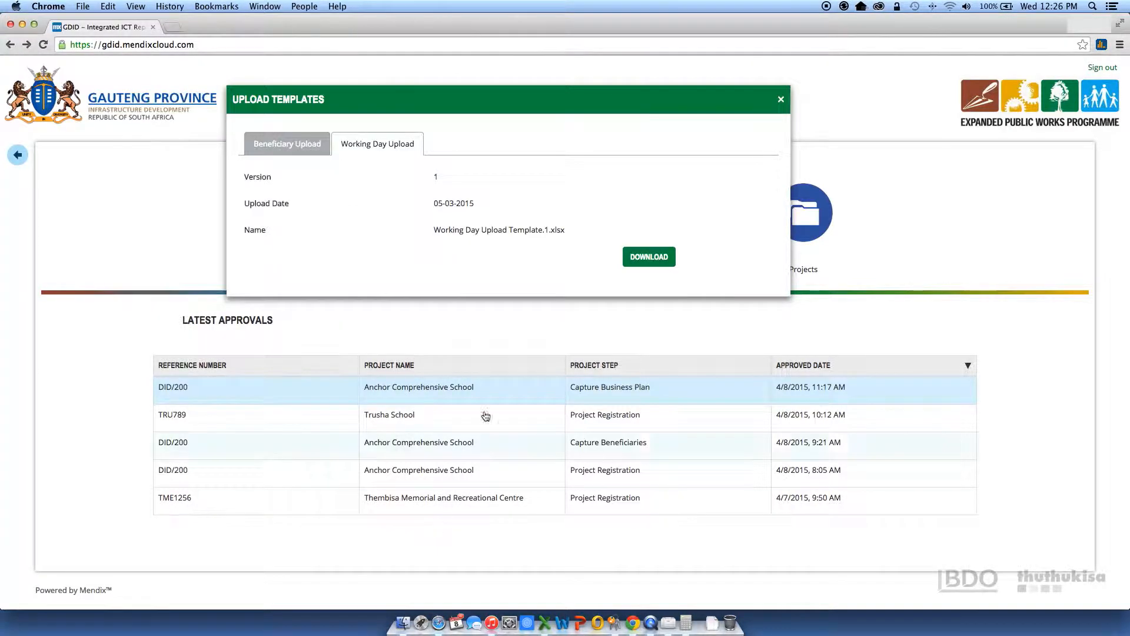
click(781, 102)
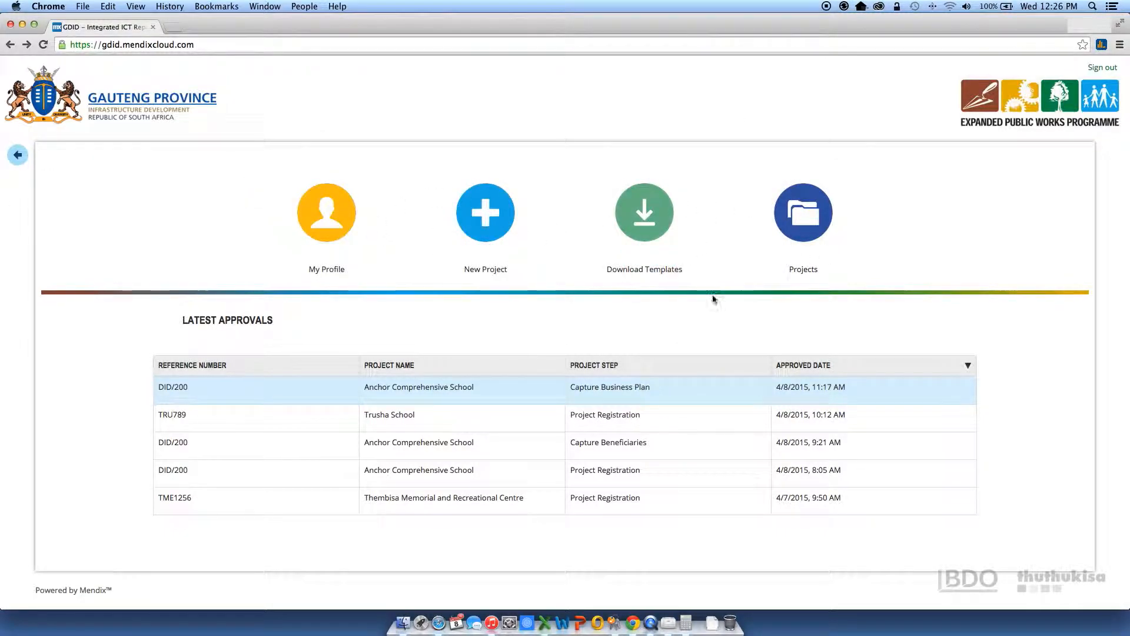
click(425, 389)
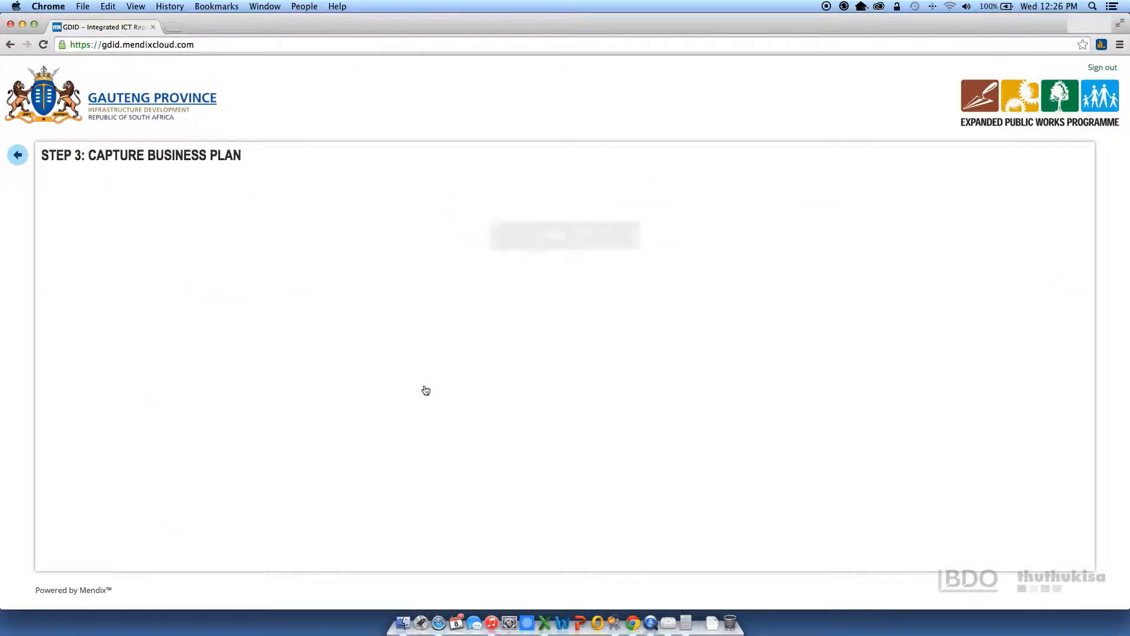
scroll(643, 406, down, 5)
click(282, 554)
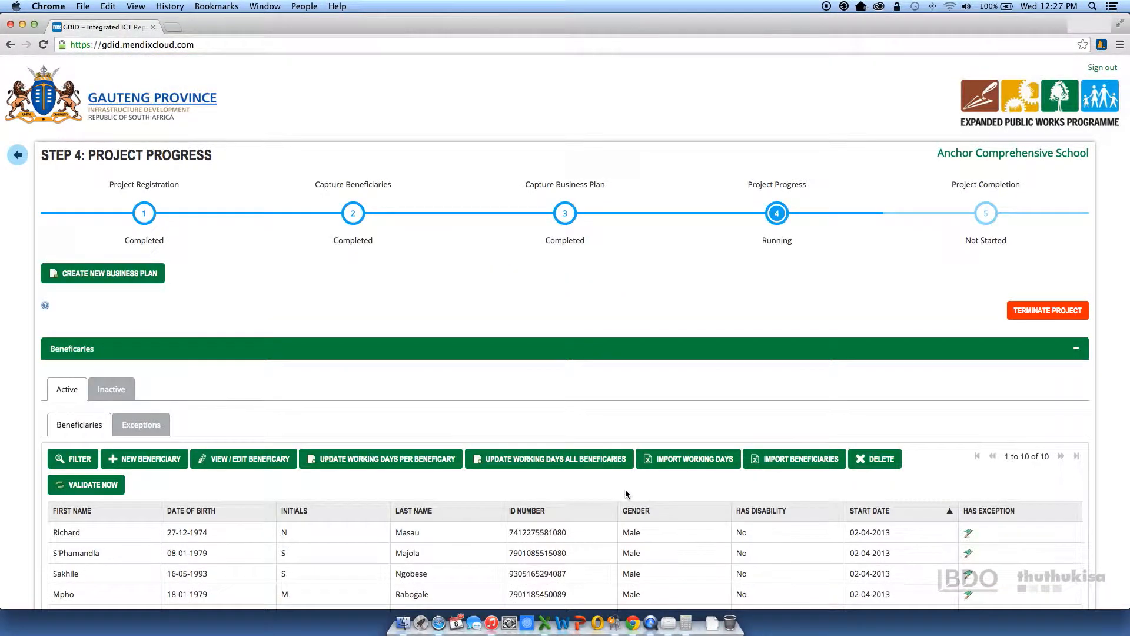
Step: Import the completed Working Day Excel file for the project's beneficiaries and accept the listed working days
scroll(627, 494, down, 13)
scroll(627, 495, up, 3)
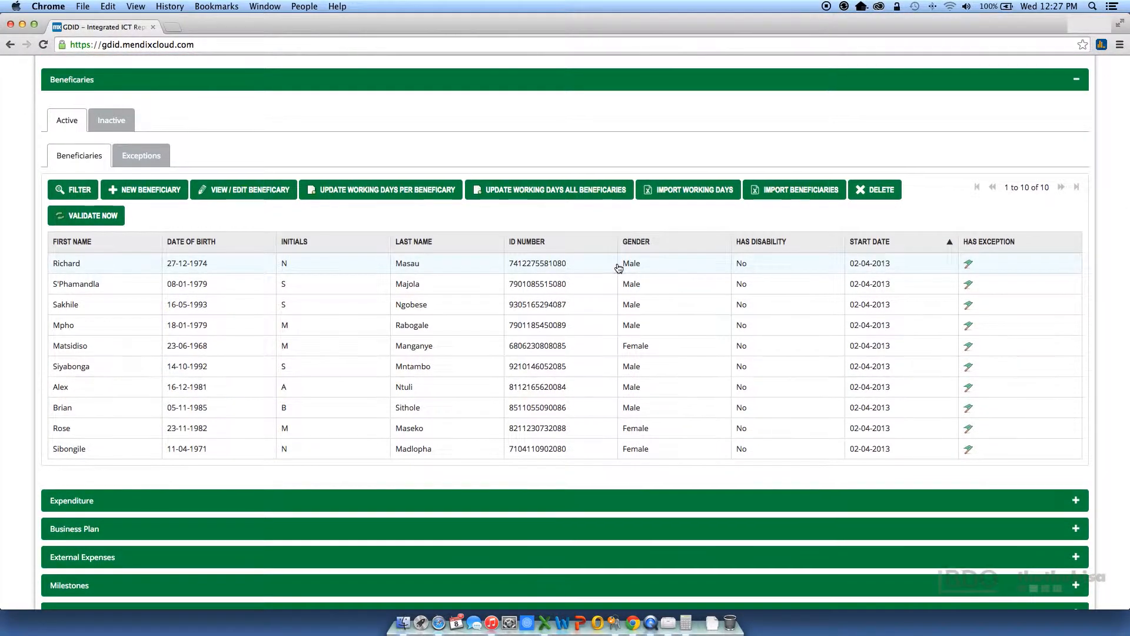
scroll(618, 271, up, 5)
scroll(618, 267, up, 3)
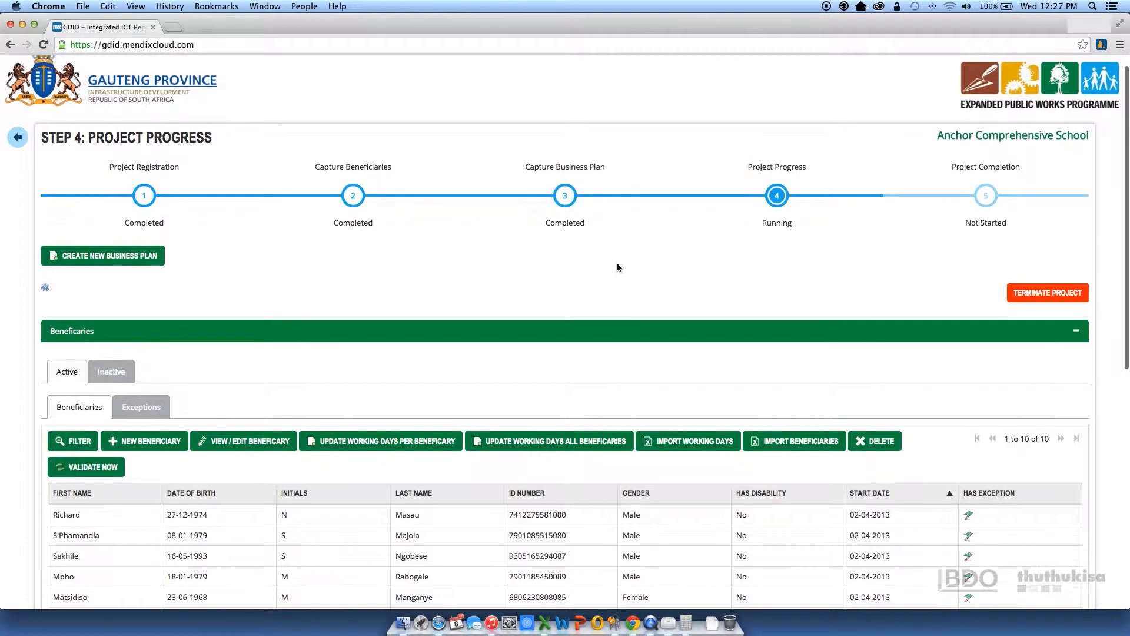
scroll(618, 267, down, 2)
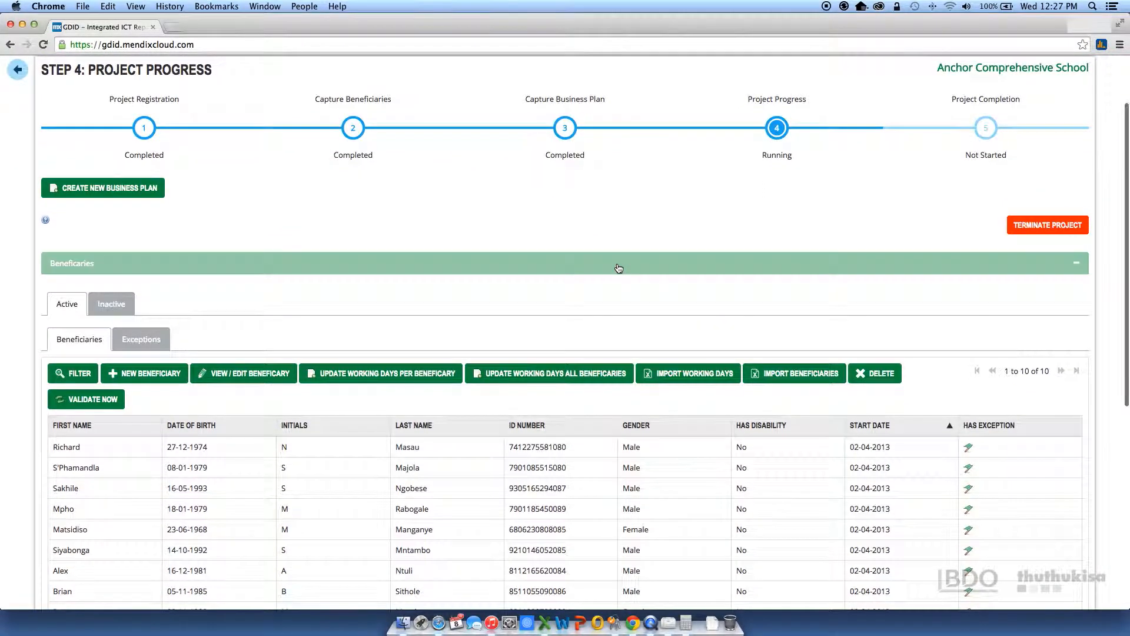
click(703, 382)
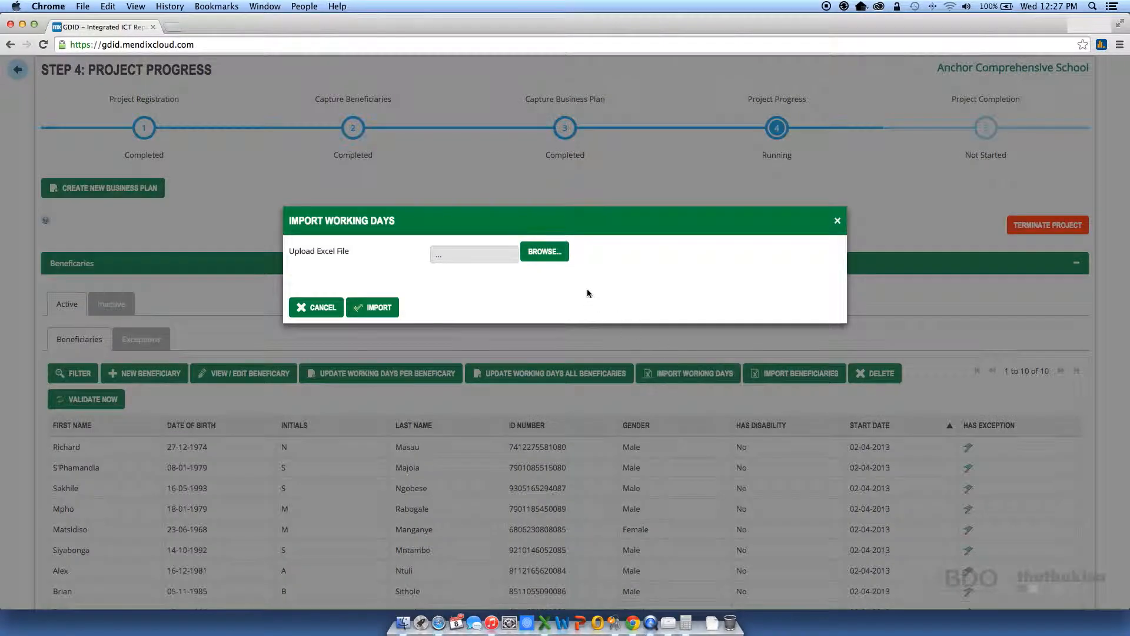
click(552, 257)
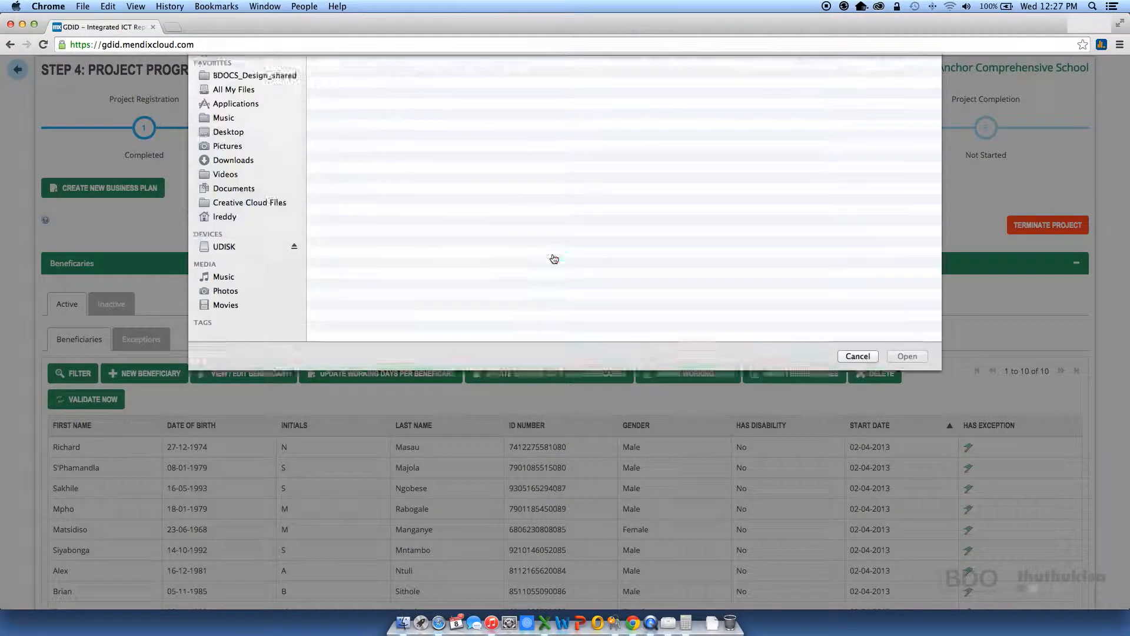
double_click(390, 176)
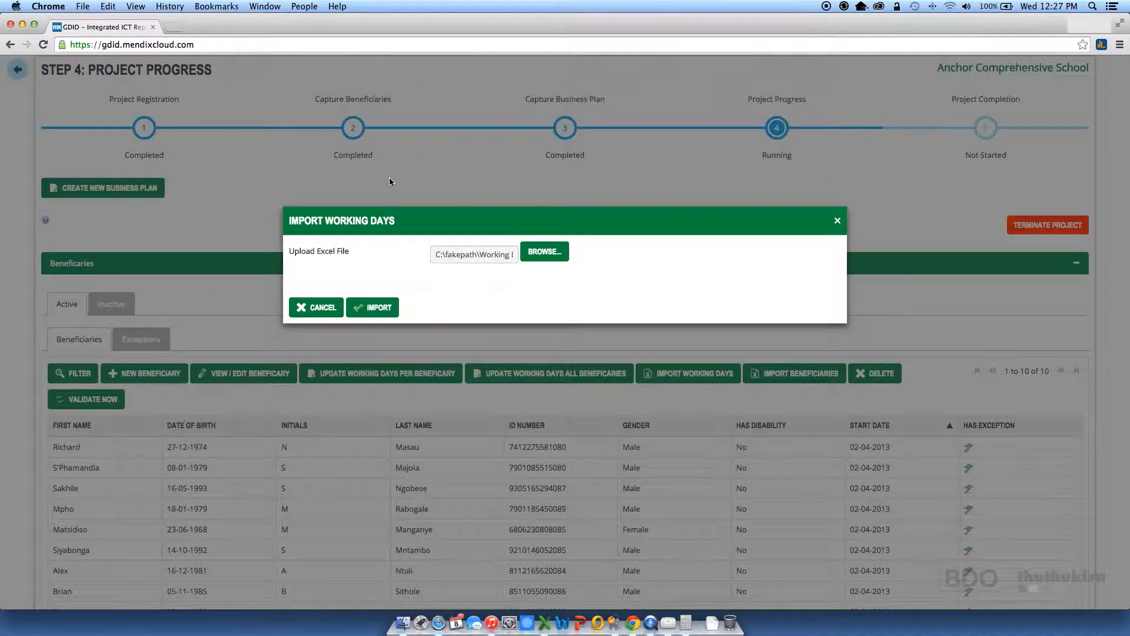
click(375, 308)
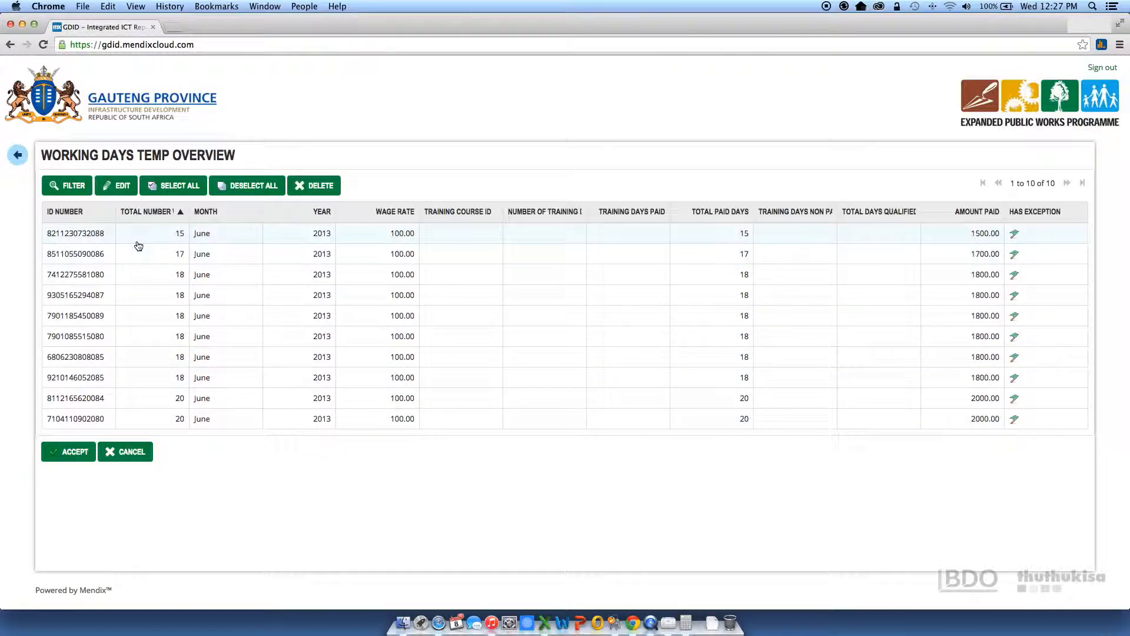
click(62, 460)
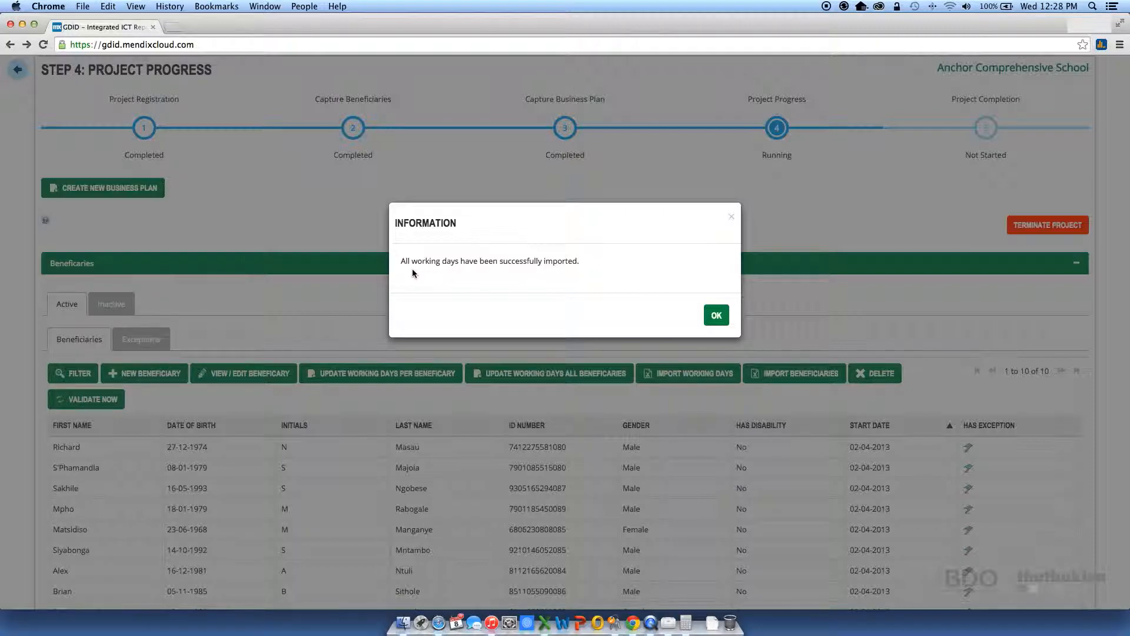
click(715, 317)
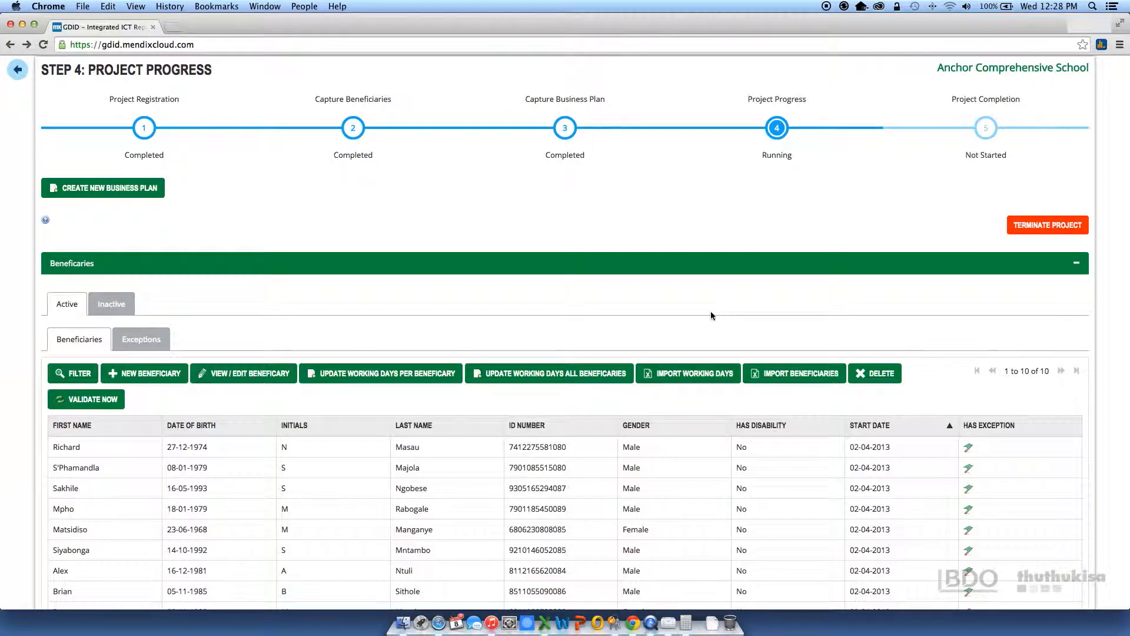
Step: Expand the project's Expenditure section and examine the monthly and quarterly spending for 2013
scroll(711, 316, down, 3)
scroll(711, 316, down, 5)
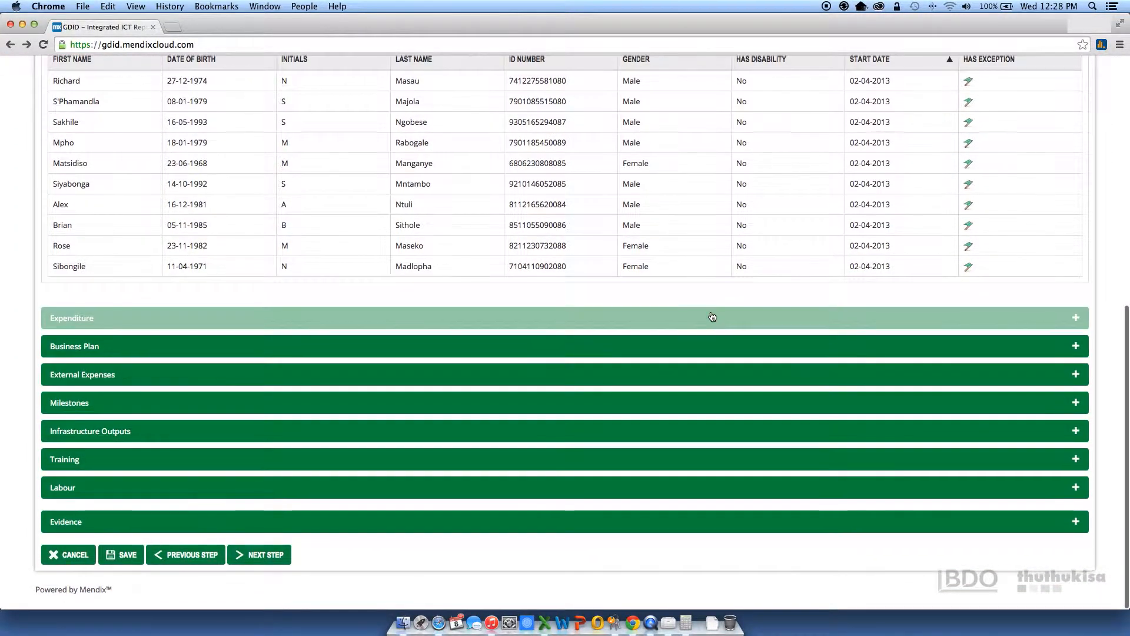
click(1077, 320)
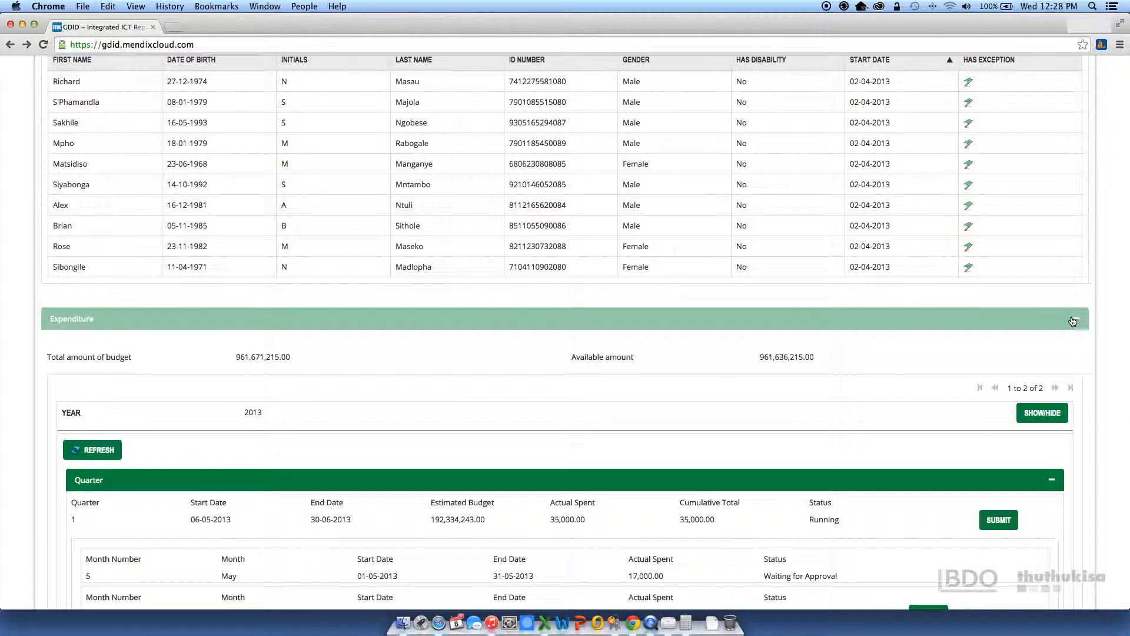
scroll(853, 356, down, 3)
scroll(854, 360, down, 5)
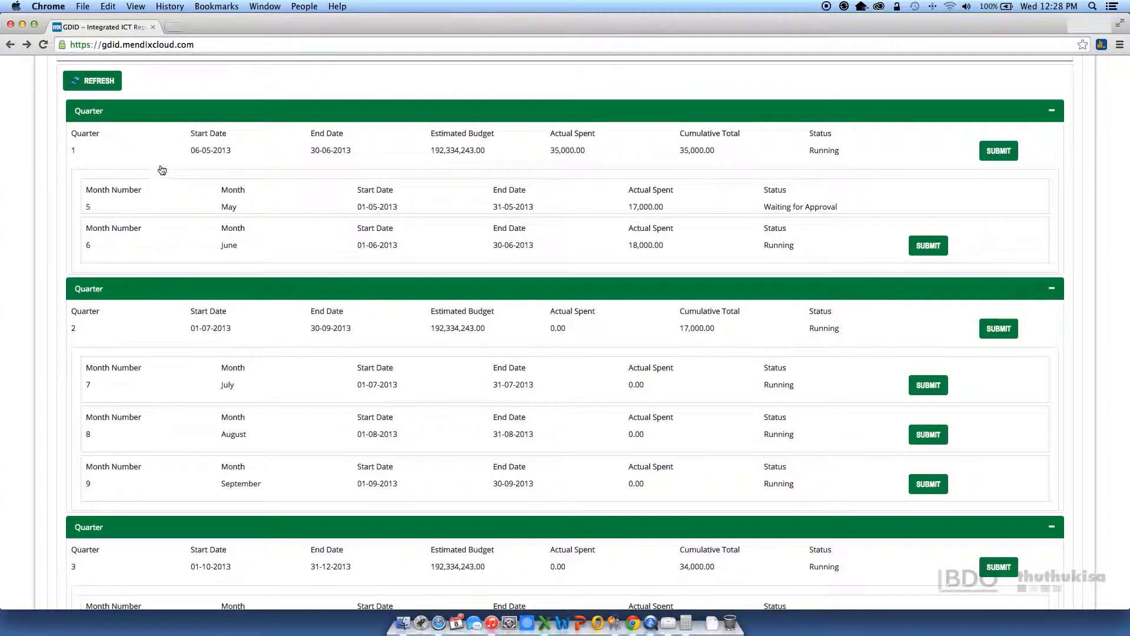
scroll(207, 301, down, 10)
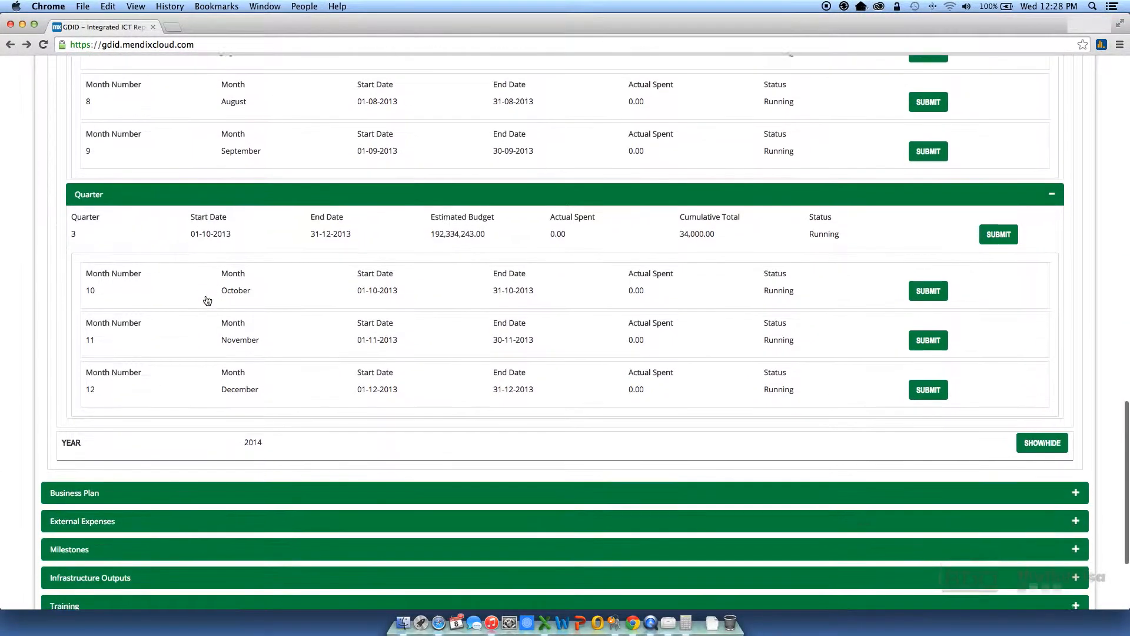
scroll(208, 300, down, 2)
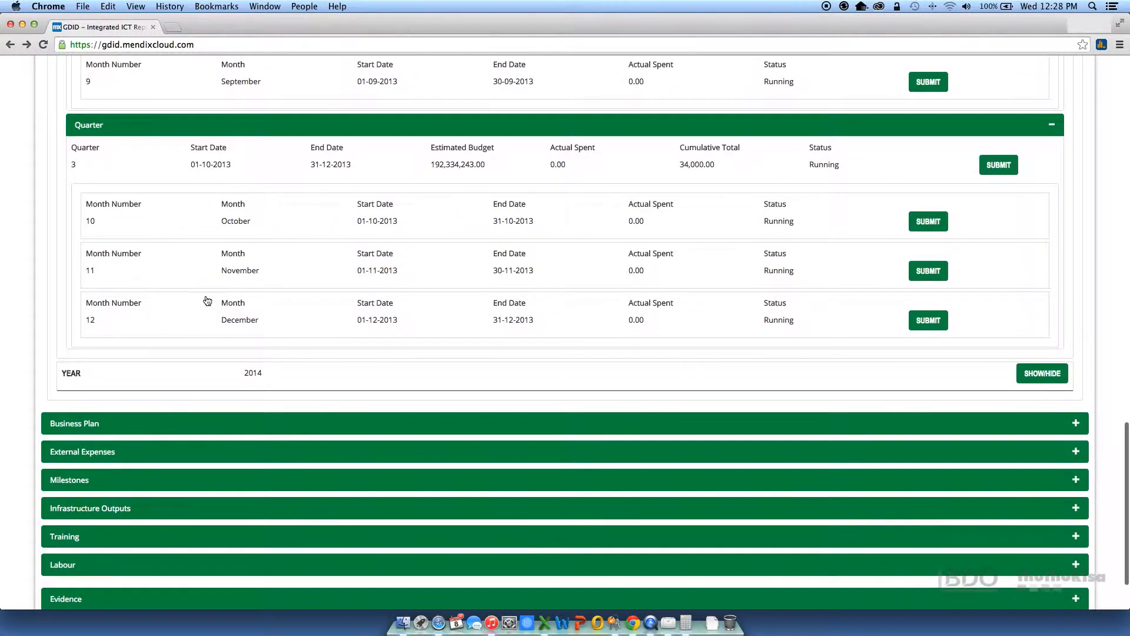
Step: Submit the June 2013 expenditure in quarter 1 for approval and confirm the submission
scroll(208, 301, up, 12)
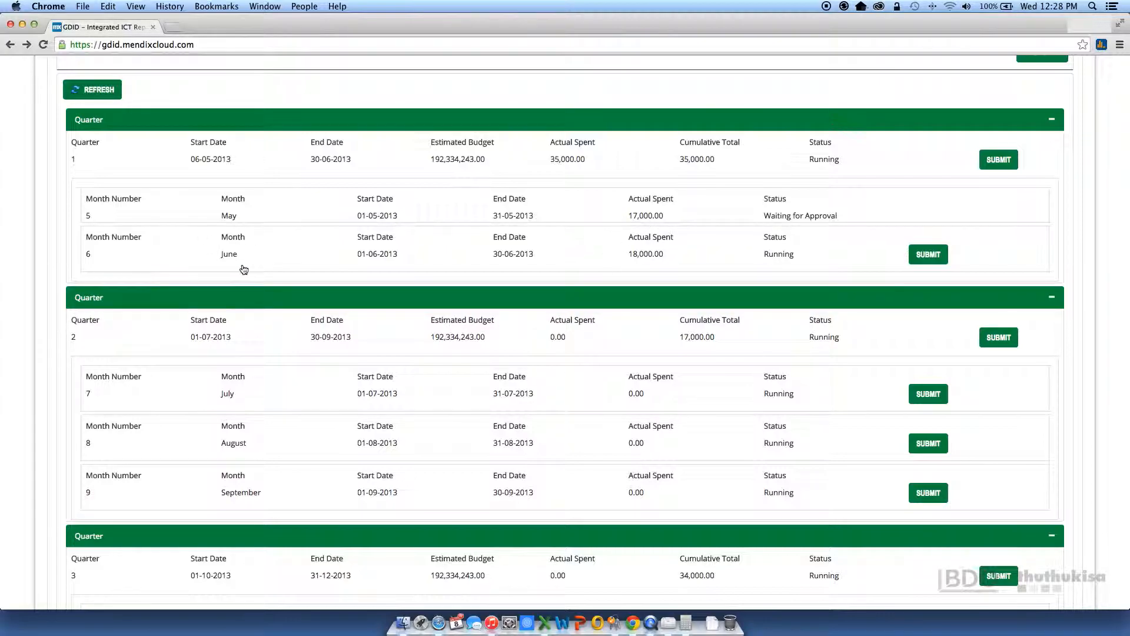
click(935, 256)
click(925, 256)
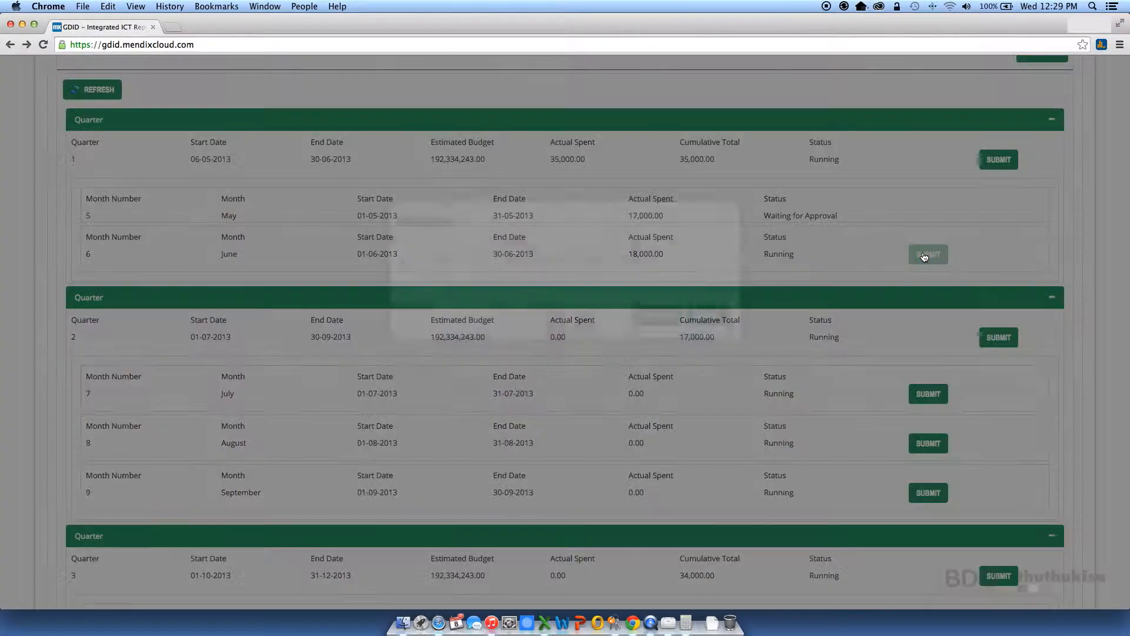
click(671, 323)
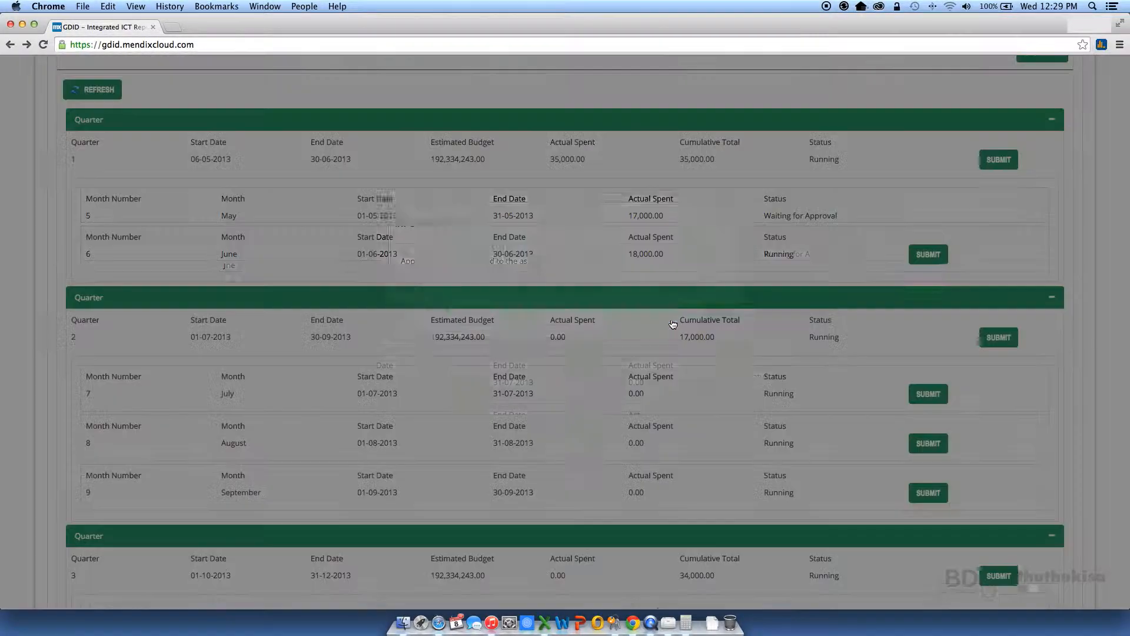
click(712, 314)
click(713, 315)
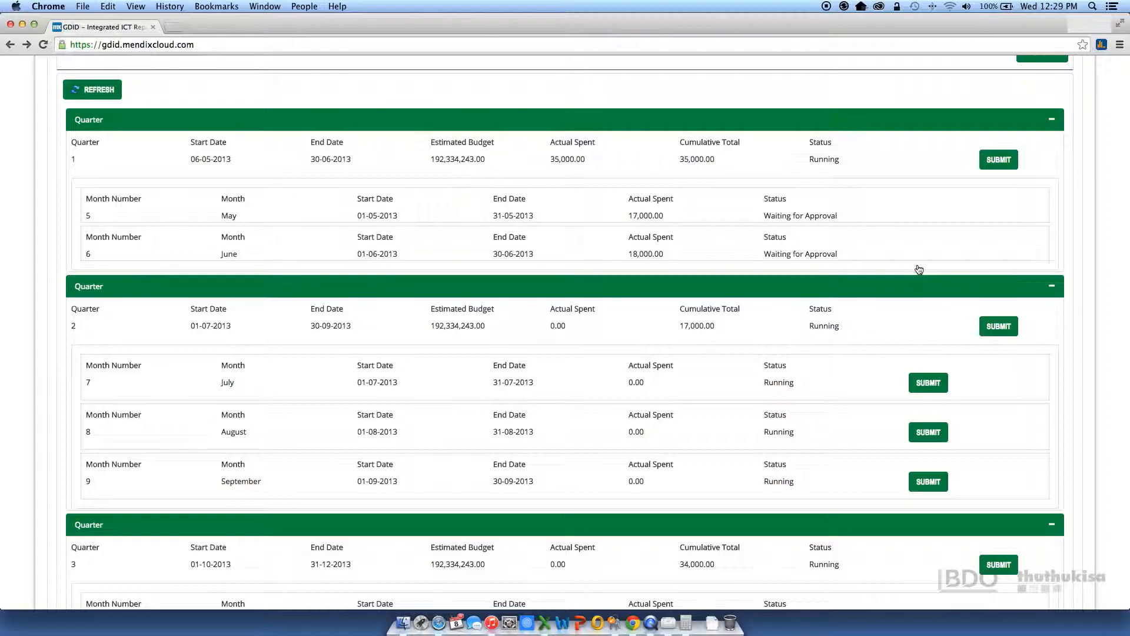